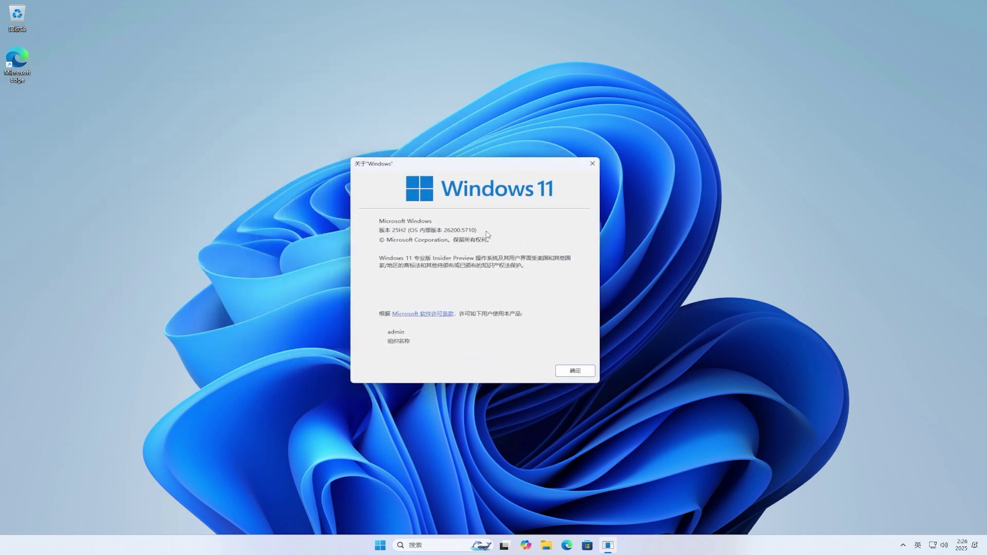
# Extract the WSA_2407.40000.4.0_x64_Release-Nightly-NoGApps-RemovedAmazon archive in the Downloads folder
pyautogui.click(574, 371)
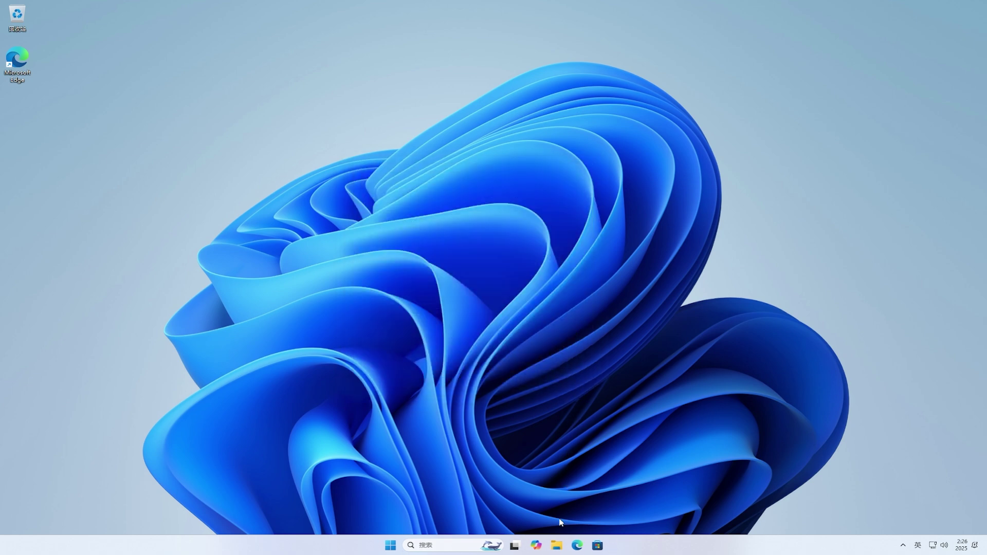
pyautogui.click(557, 545)
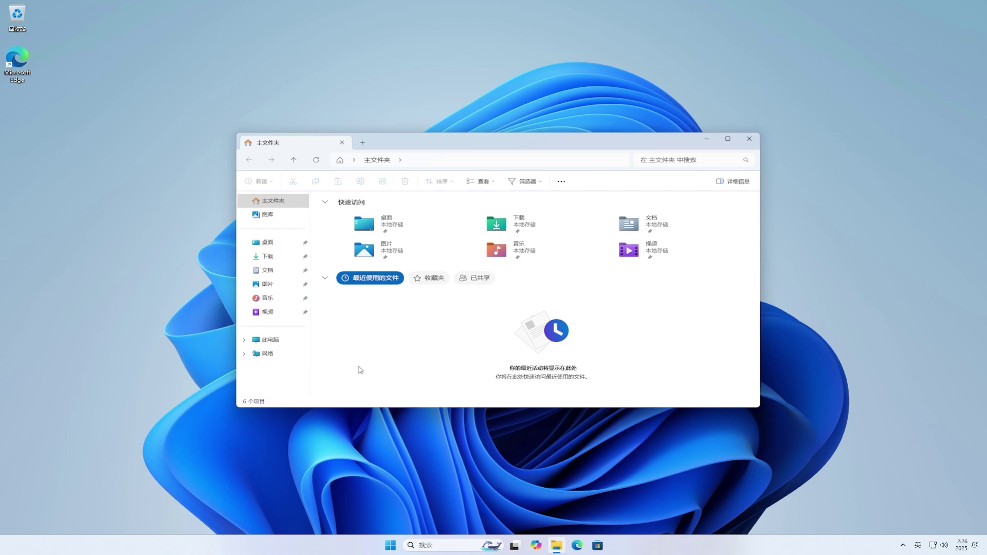
pyautogui.click(278, 259)
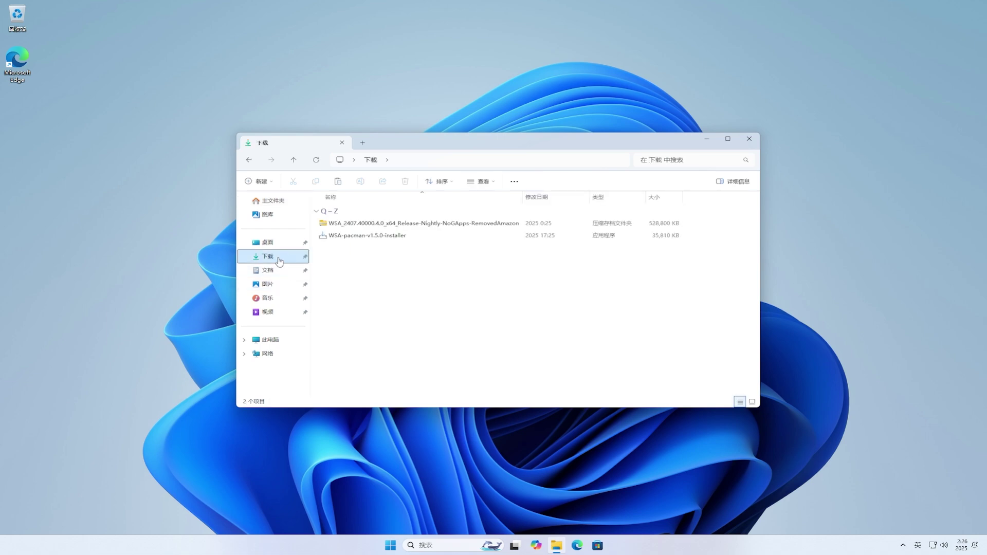
pyautogui.click(414, 224)
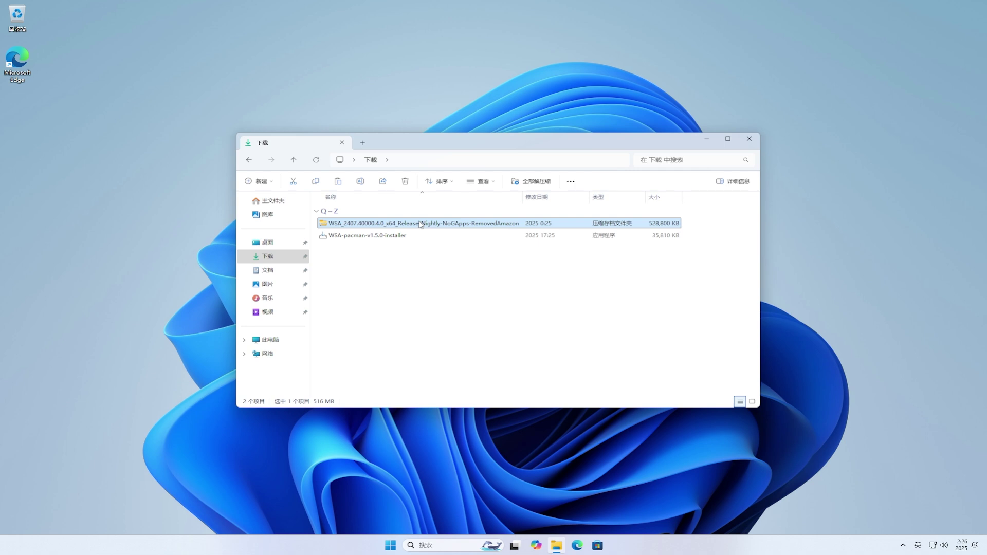
pyautogui.rightClick(421, 225)
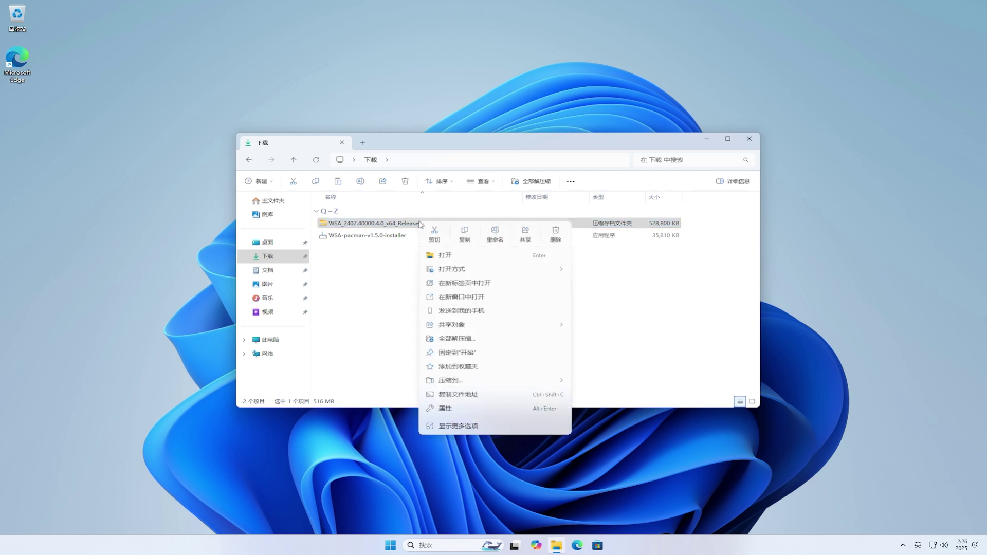
pyautogui.click(520, 342)
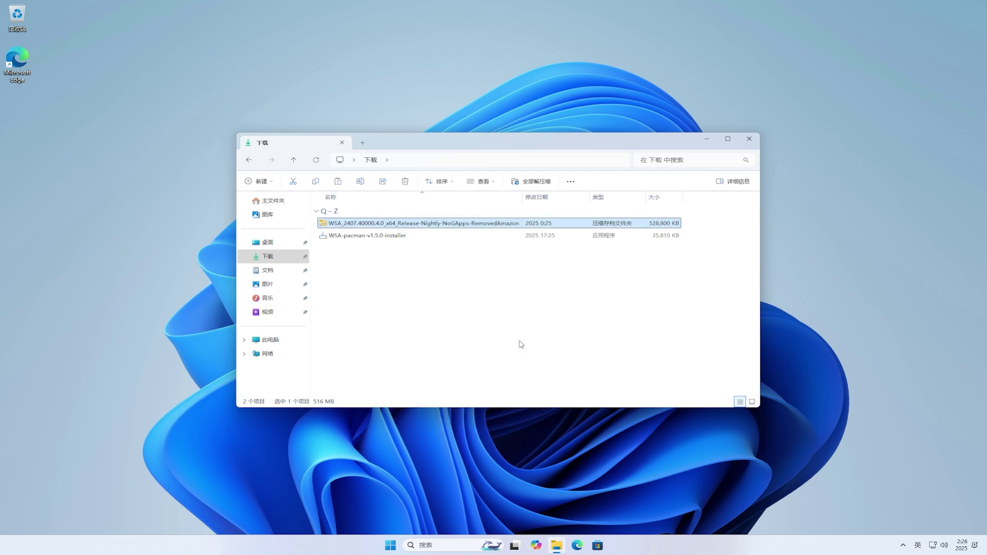
pyautogui.click(568, 358)
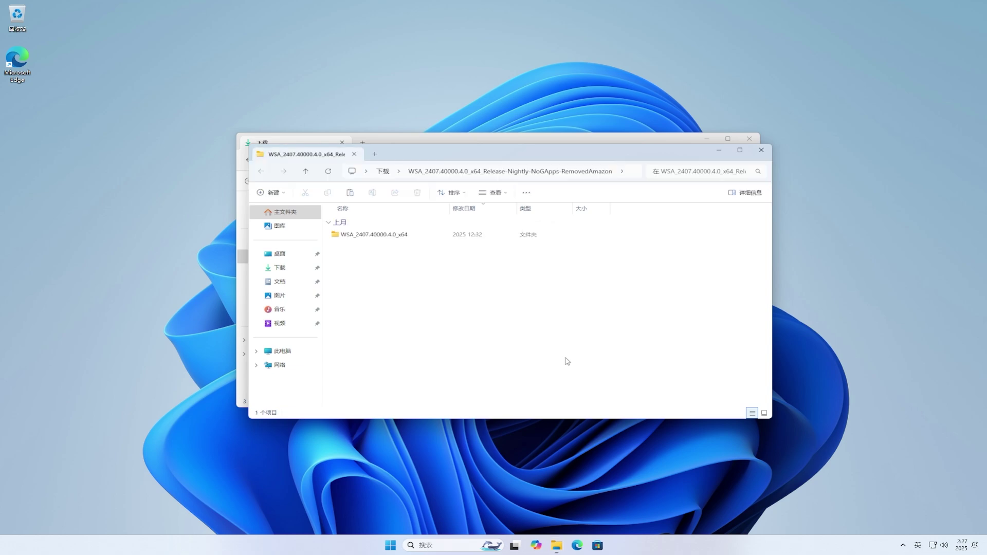
# Open the extracted WSA_2407.40000.4.0_x64 folder in a maximized window and sort its contents by name
pyautogui.doubleClick(371, 236)
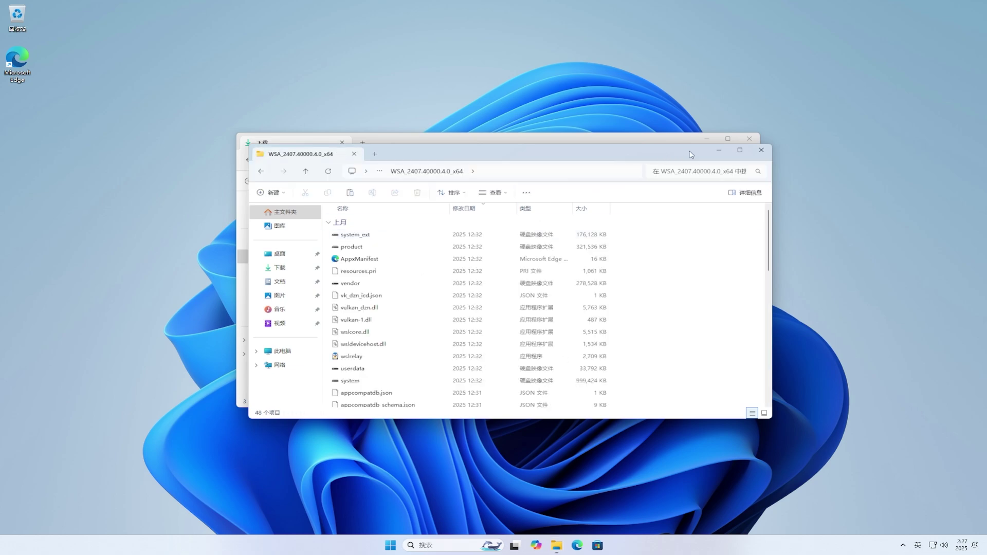
pyautogui.click(740, 149)
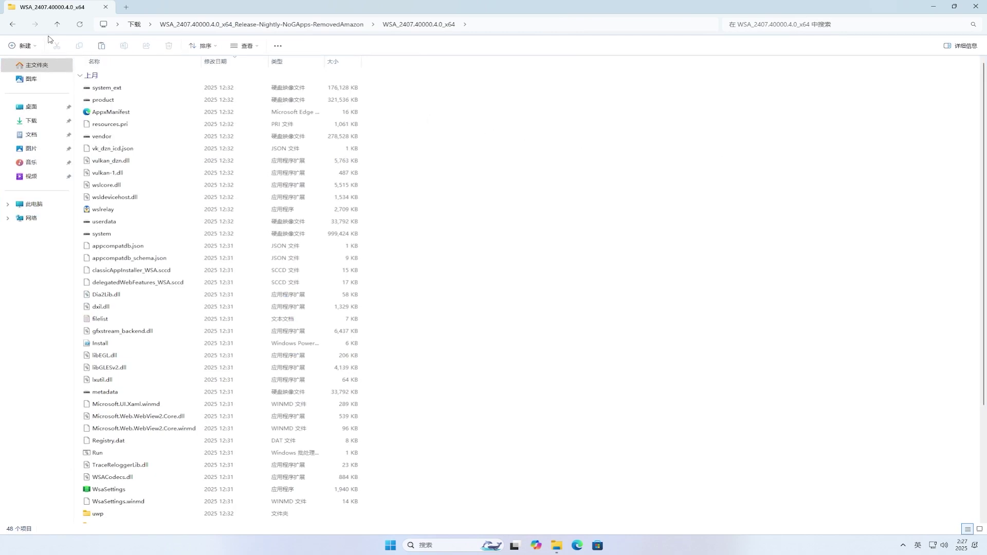
pyautogui.click(114, 67)
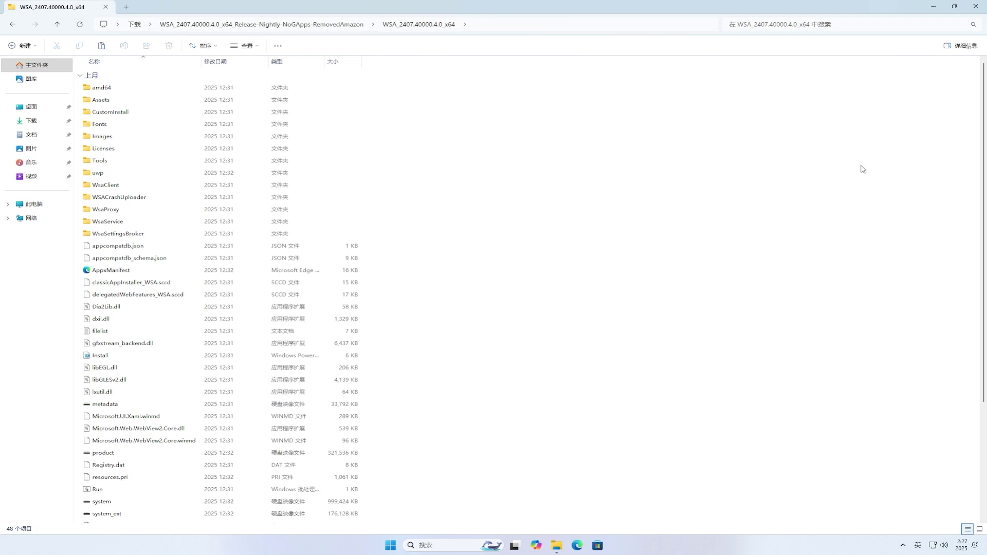
# Launch the Run batch file, allow Windows PowerShell to make changes to the device, and clear away the folder windows
pyautogui.scroll(-3, 977, 181)
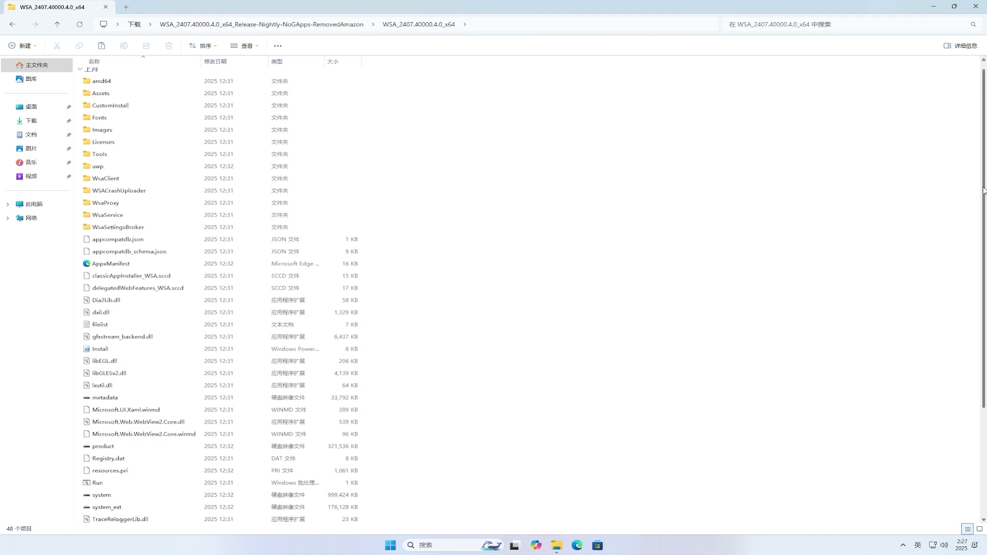
pyautogui.scroll(-1, 983, 300)
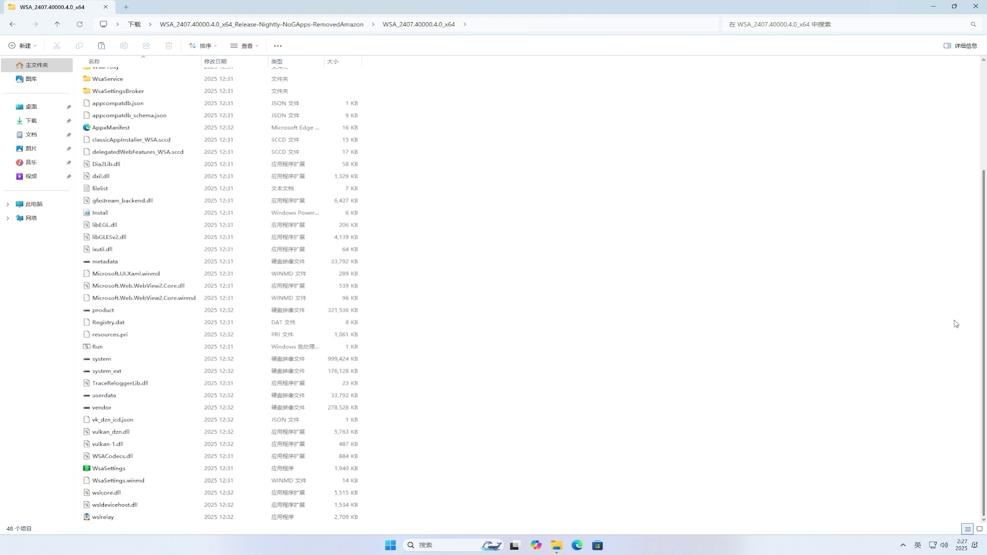
pyautogui.click(89, 350)
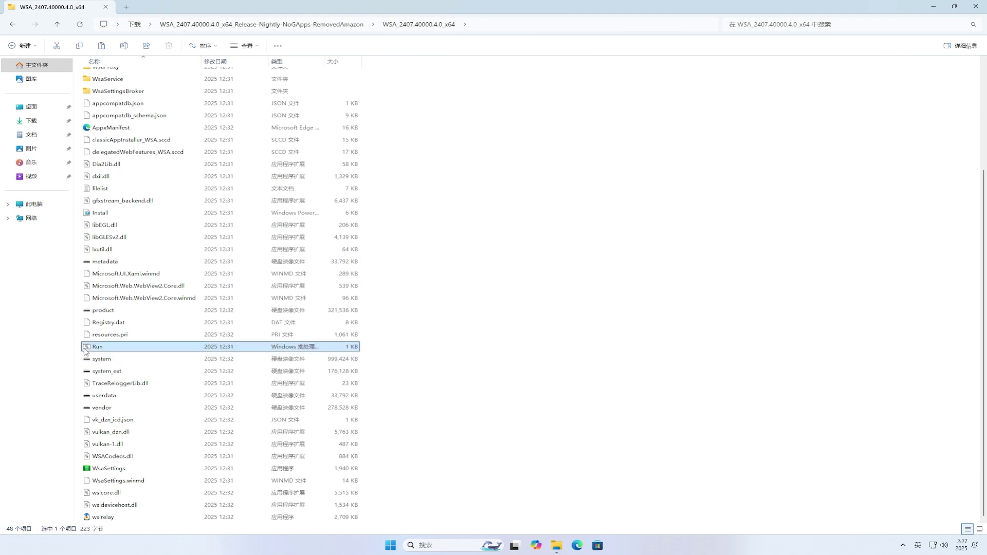
pyautogui.doubleClick(146, 350)
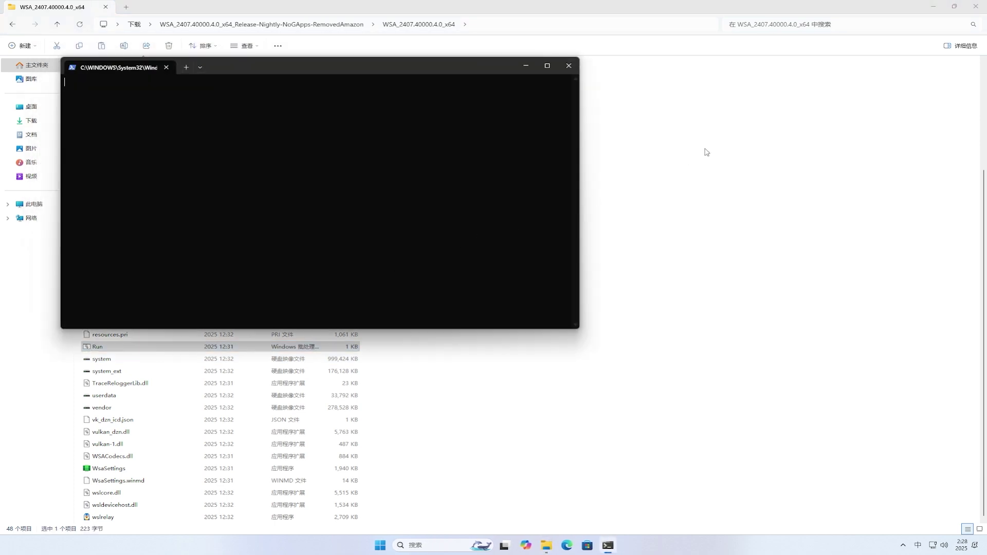
pyautogui.click(954, 7)
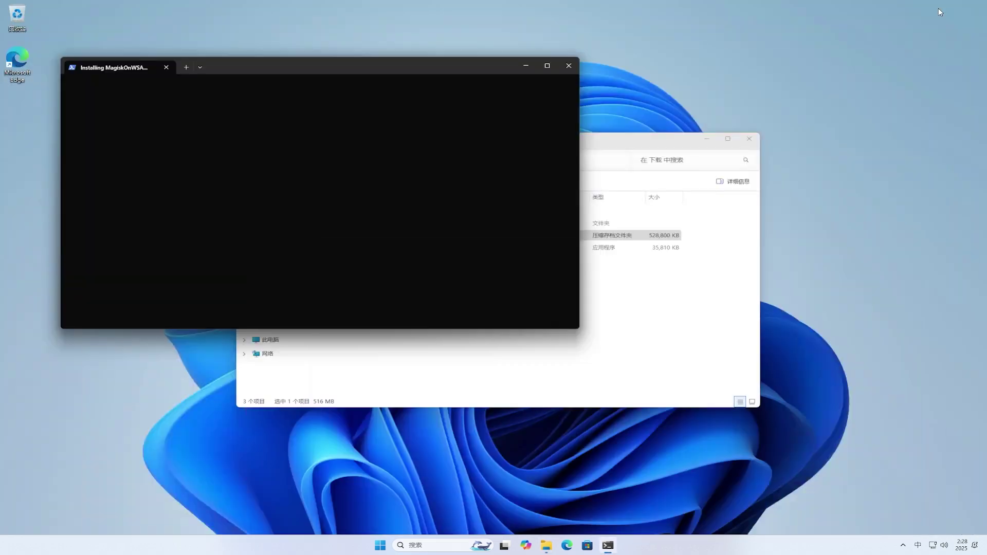
pyautogui.moveTo(477, 70); pyautogui.dragTo(659, 146)
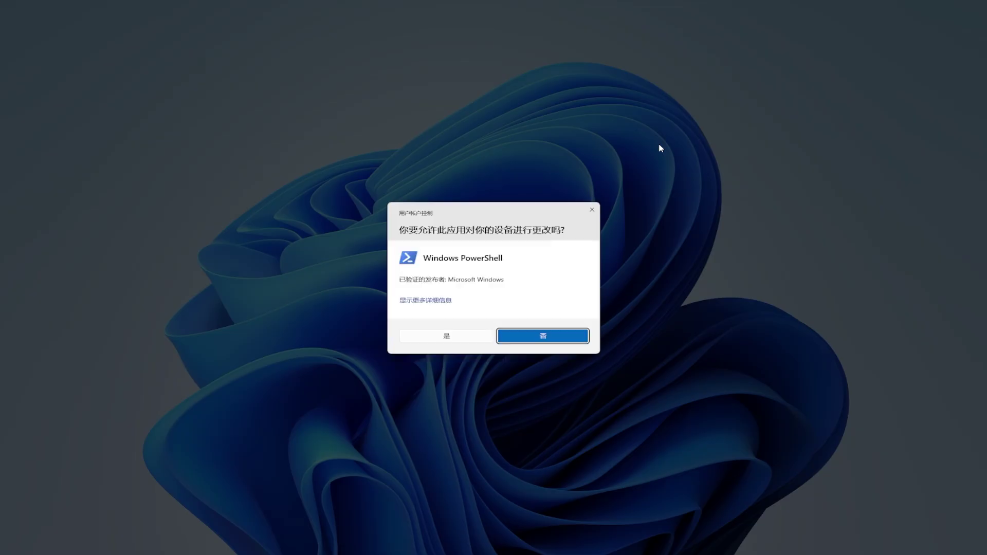
pyautogui.click(447, 336)
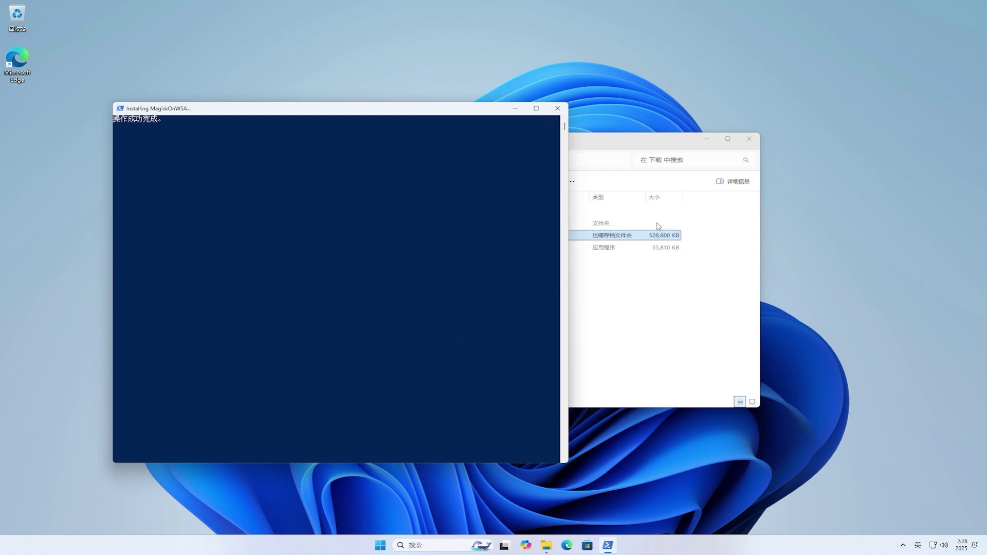
pyautogui.click(748, 142)
pyautogui.click(747, 142)
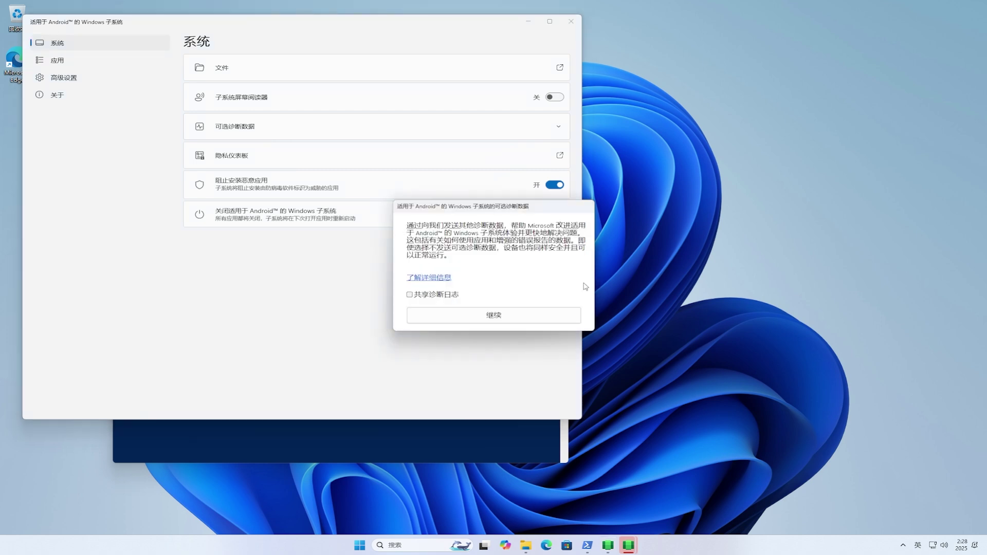
# Continue without sharing diagnostic logs and allow Windows Subsystem for Android to access the microphone
pyautogui.click(550, 314)
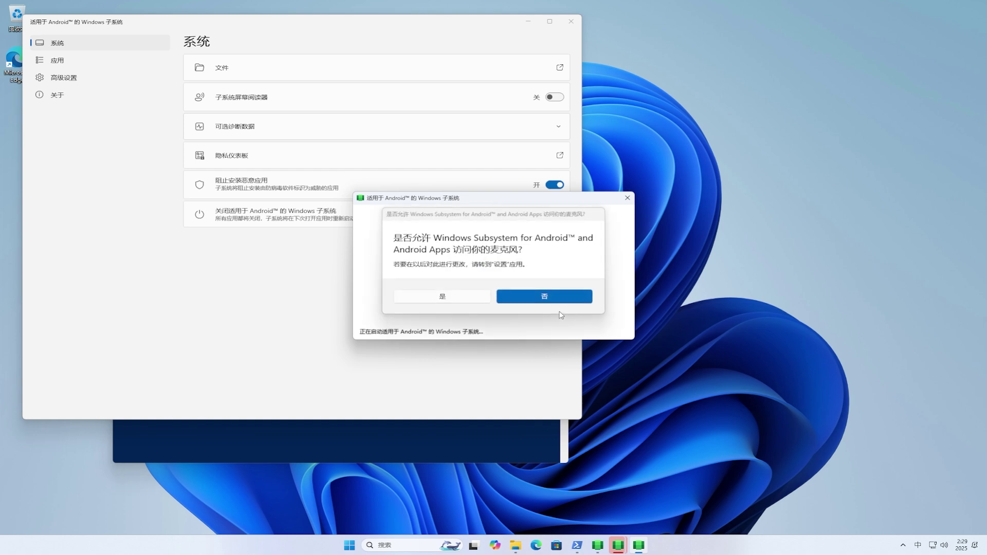
pyautogui.click(463, 297)
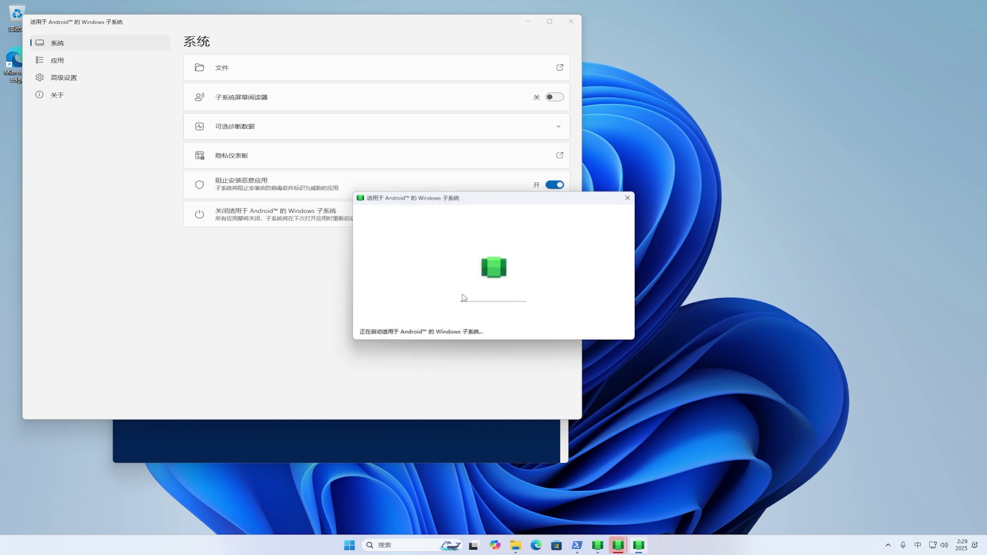
# Enable developer mode in the Android subsystem's advanced settings, return to the System page, and minimize the window
pyautogui.click(94, 84)
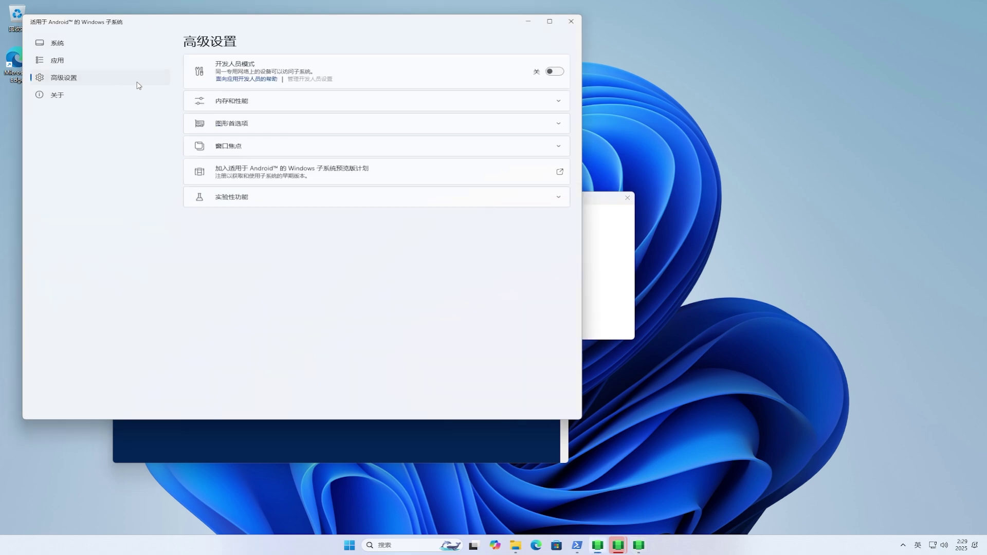
pyautogui.click(557, 72)
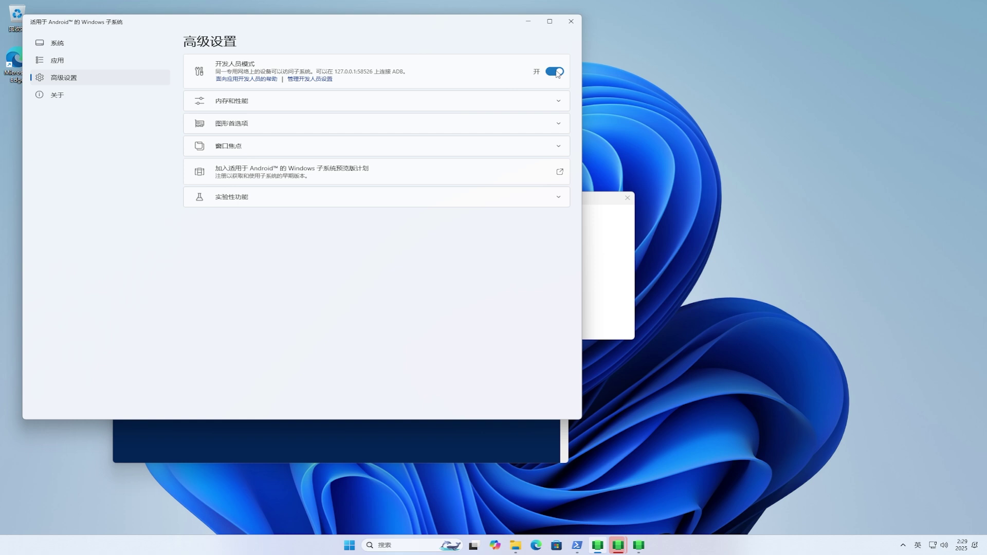
pyautogui.click(102, 49)
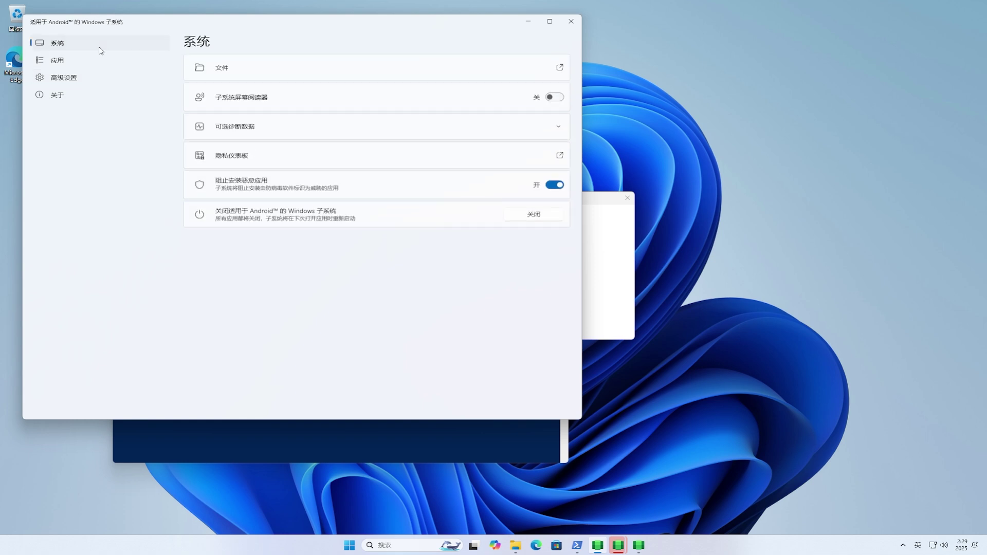
pyautogui.moveTo(394, 23); pyautogui.dragTo(464, 86)
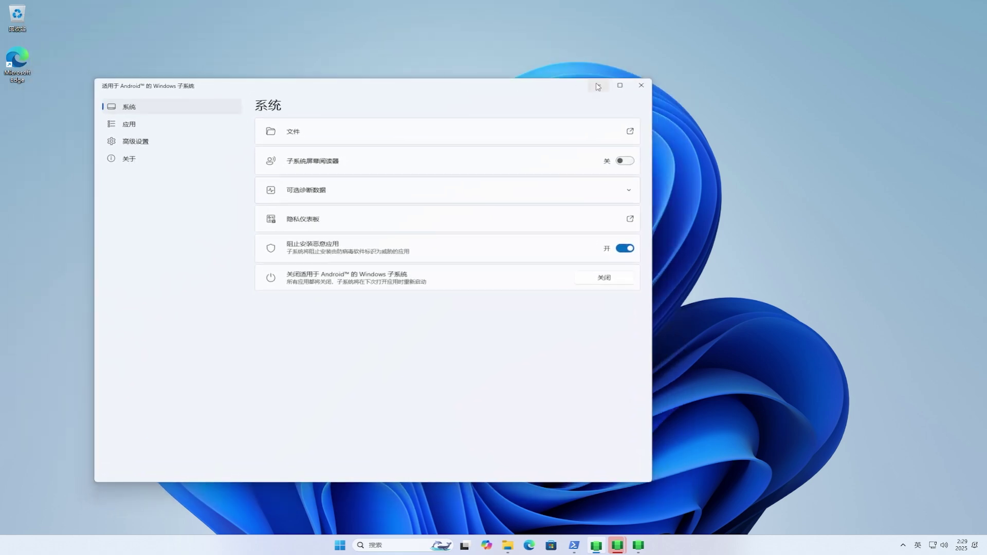
pyautogui.click(598, 86)
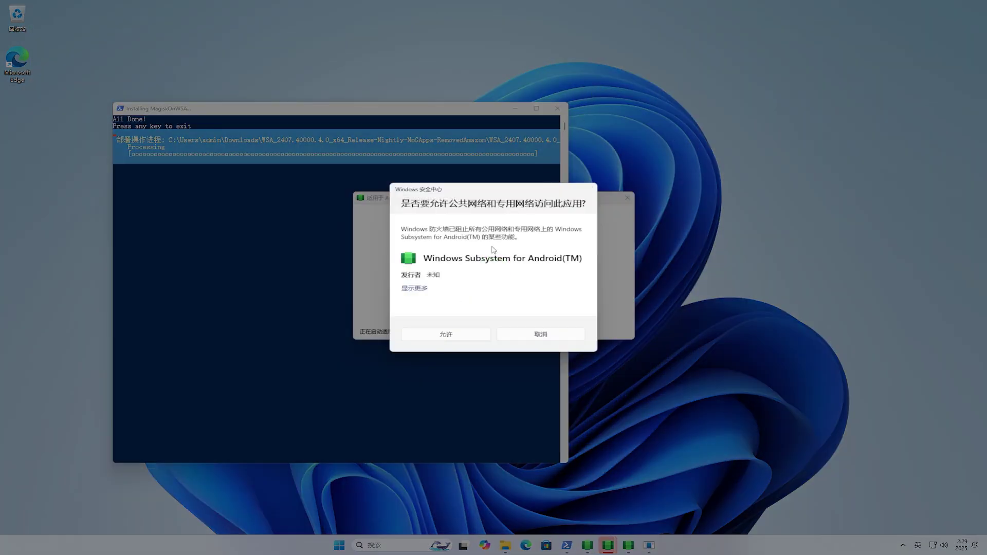
# Allow Windows Subsystem for Android on public and private networks and dismiss the finished installer console
pyautogui.click(445, 335)
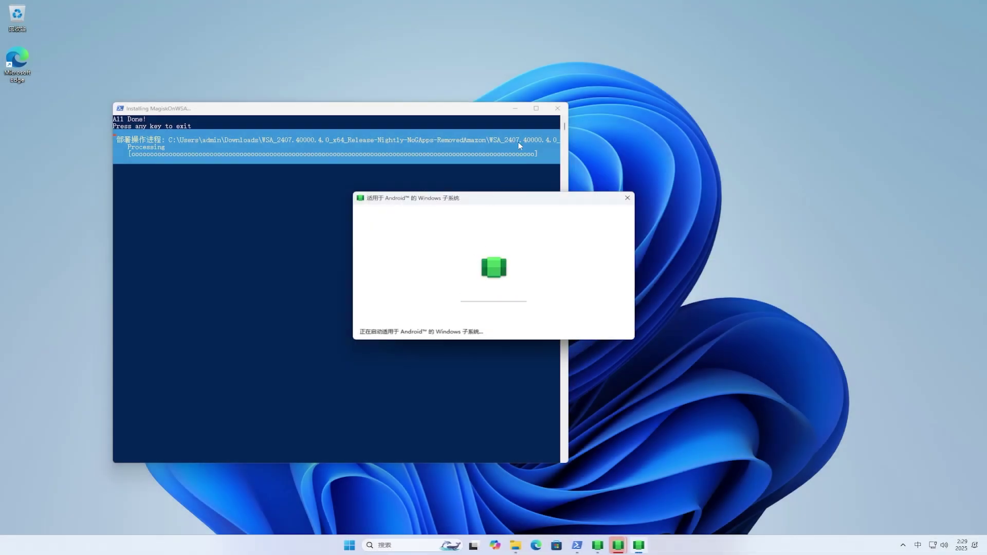
pyautogui.press('Return')
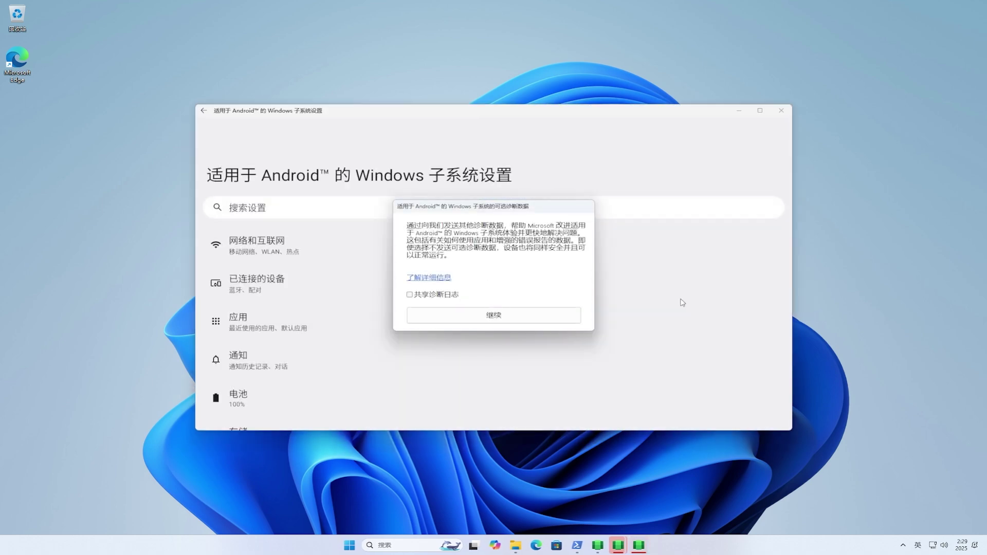
# Continue past the remaining optional diagnostic data prompts without sharing diagnostic logs
pyautogui.click(532, 318)
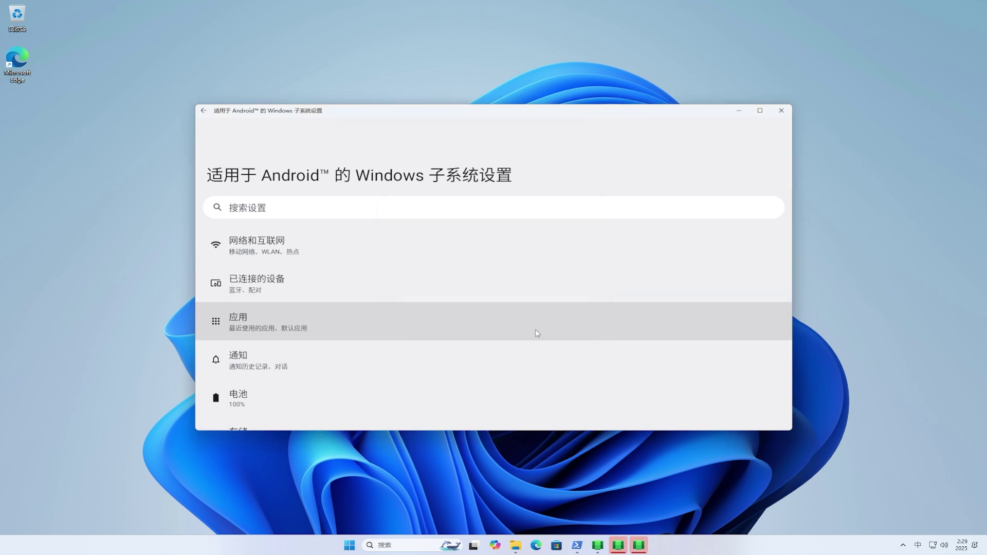
pyautogui.click(639, 545)
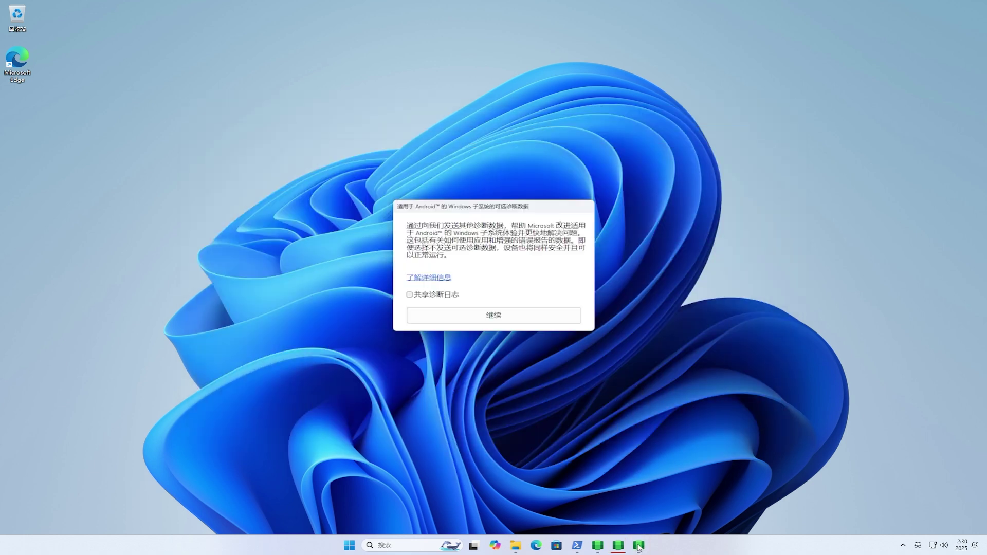
pyautogui.click(496, 318)
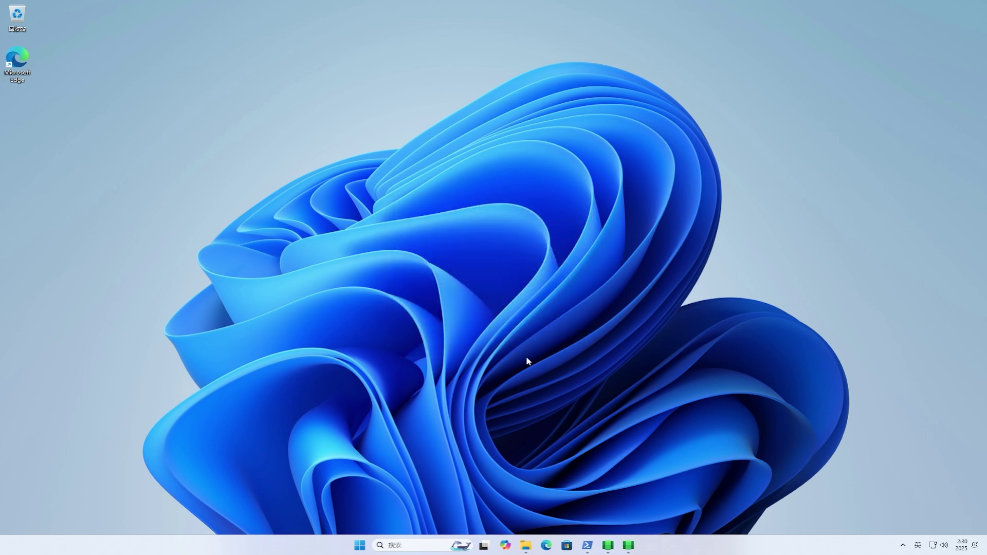
# Close the Android settings window and check the developer mode setting in the subsystem's advanced settings
pyautogui.click(627, 545)
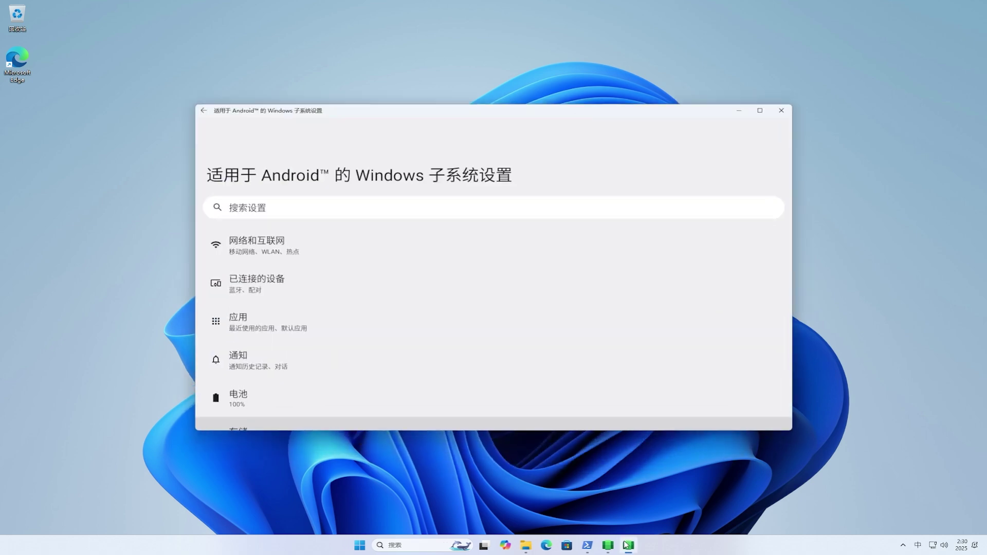
pyautogui.click(610, 548)
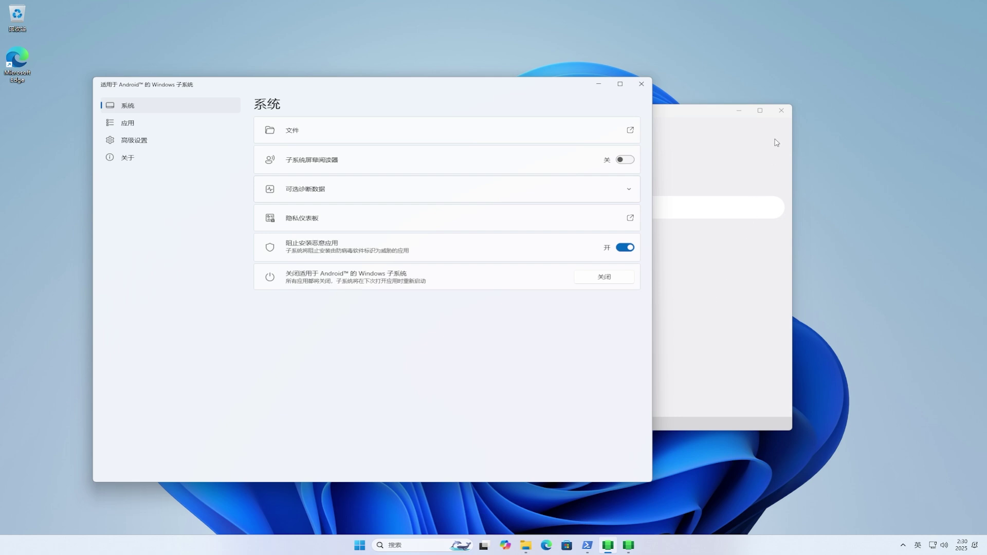
pyautogui.click(781, 111)
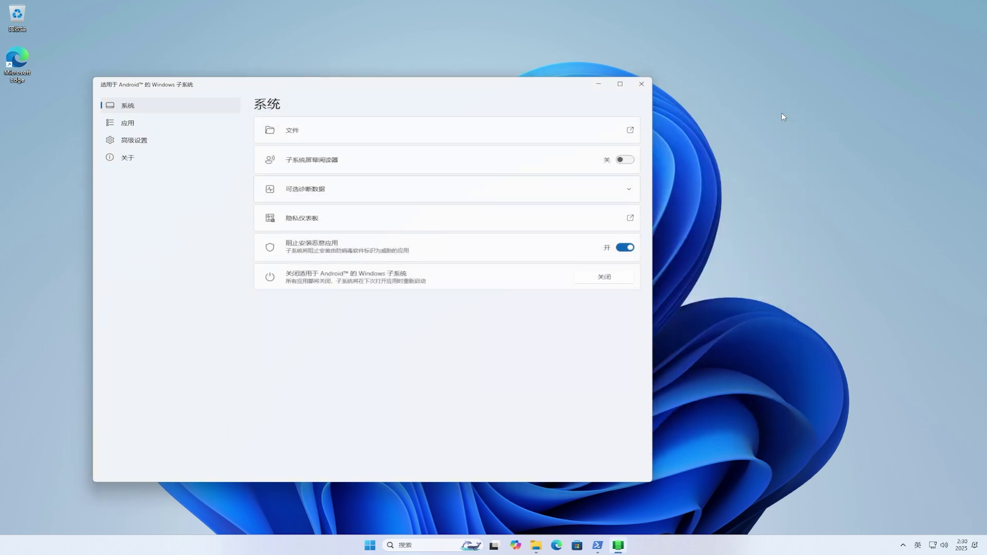
pyautogui.click(204, 143)
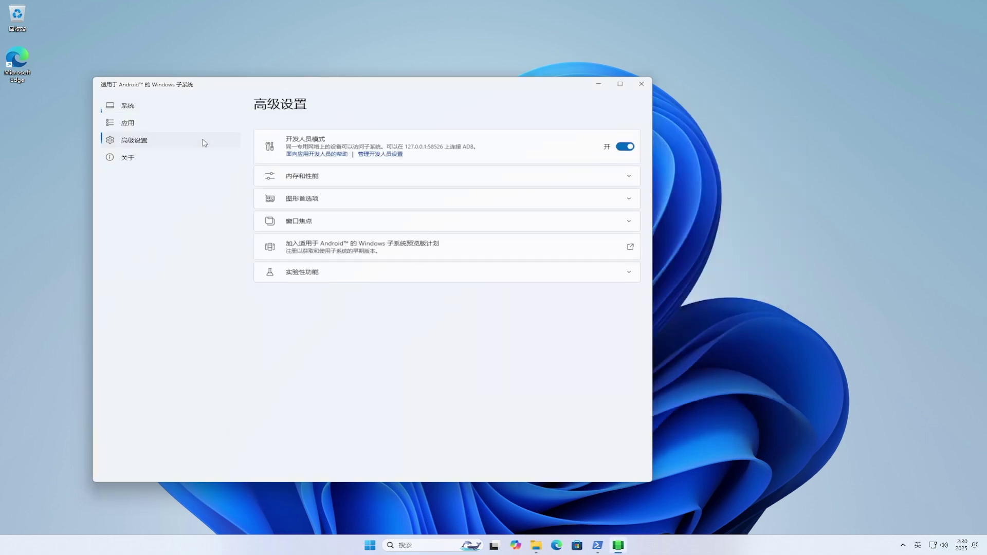
pyautogui.click(150, 107)
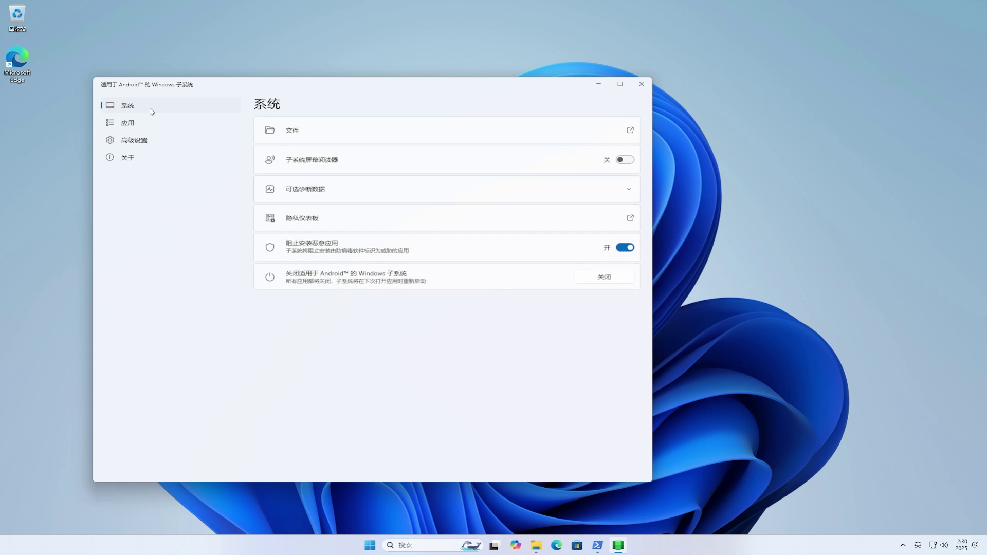
# Open the Android subsystem's file browser to view its folders and minimize both subsystem windows
pyautogui.click(631, 131)
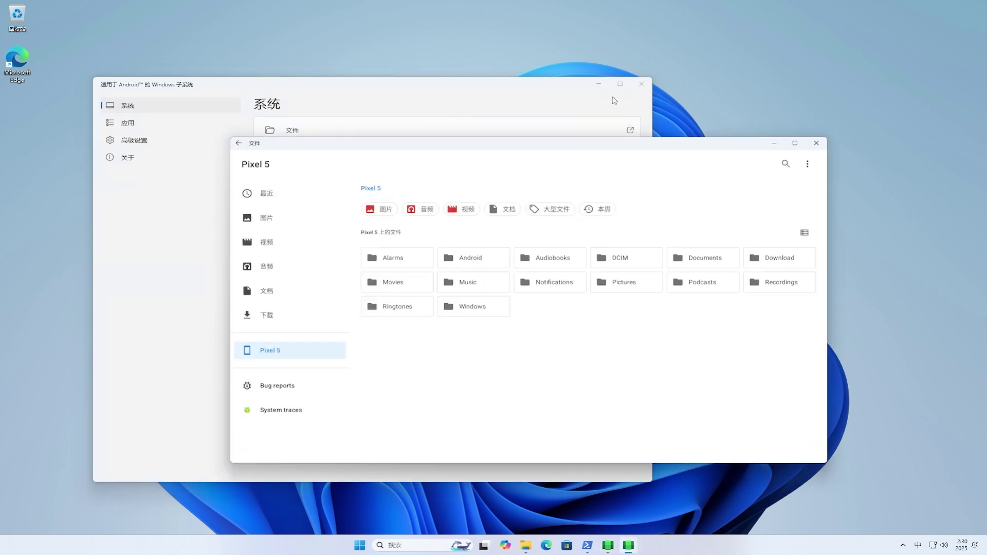
pyautogui.click(599, 84)
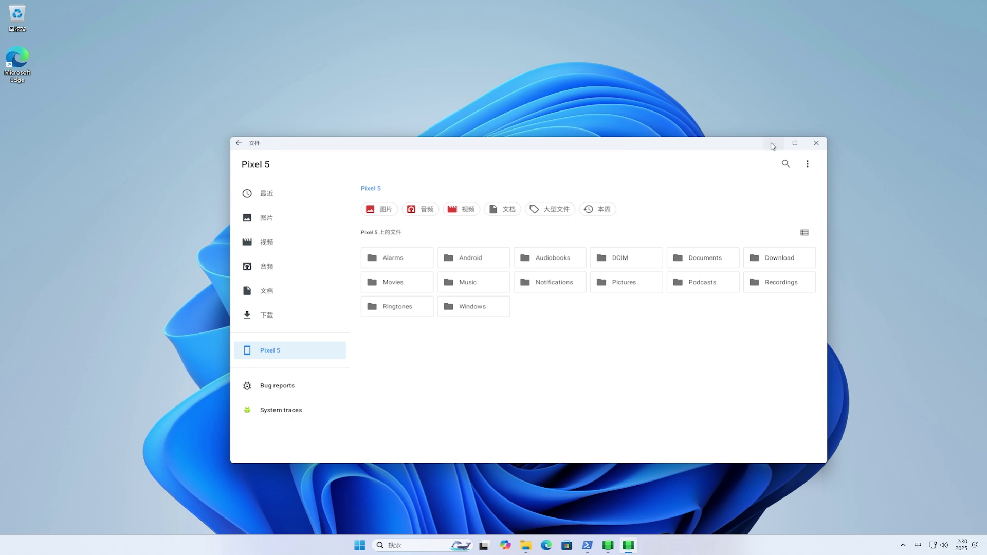
pyautogui.click(773, 145)
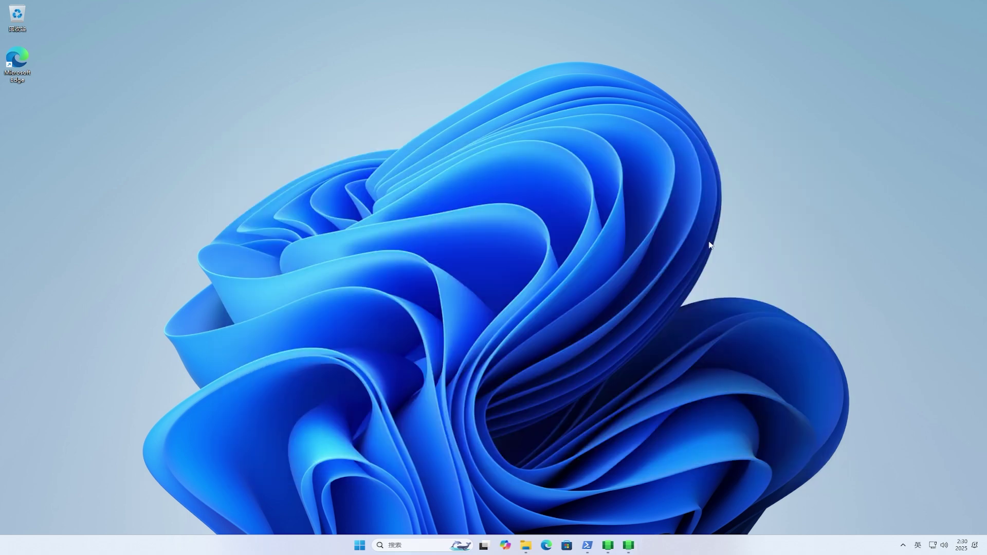
# Run WSA-pacman-v1.5.0-installer from the Downloads folder and allow it to make changes to the device
pyautogui.click(526, 546)
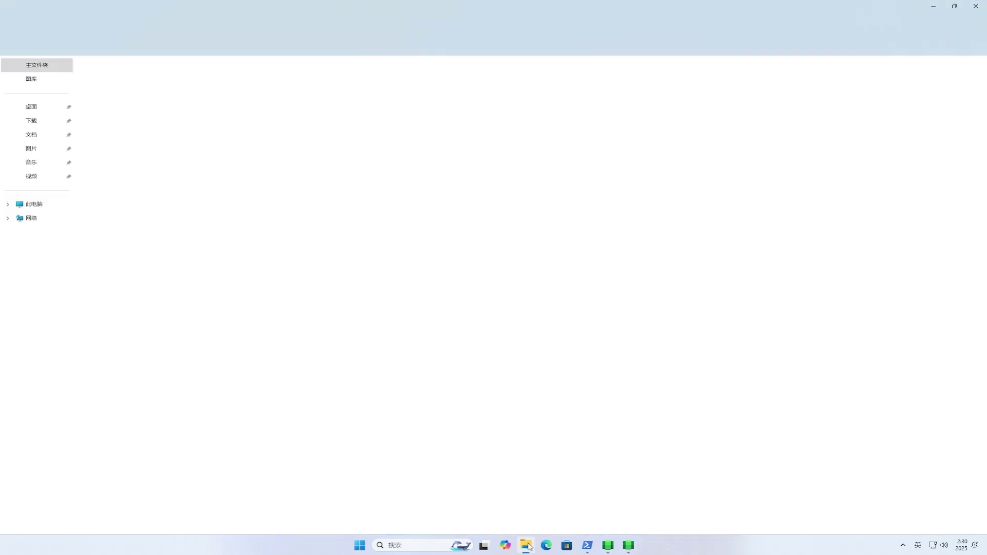
pyautogui.click(30, 121)
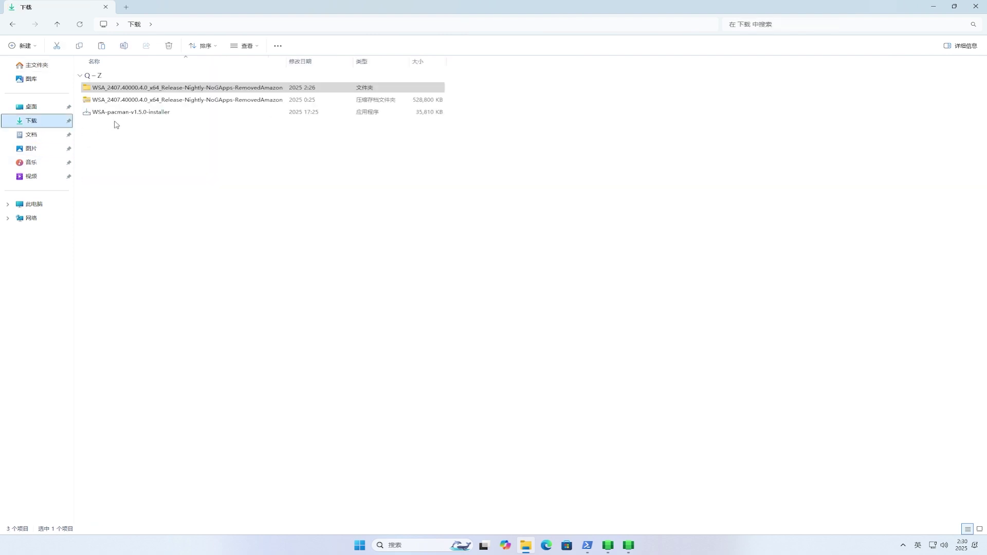
pyautogui.click(144, 112)
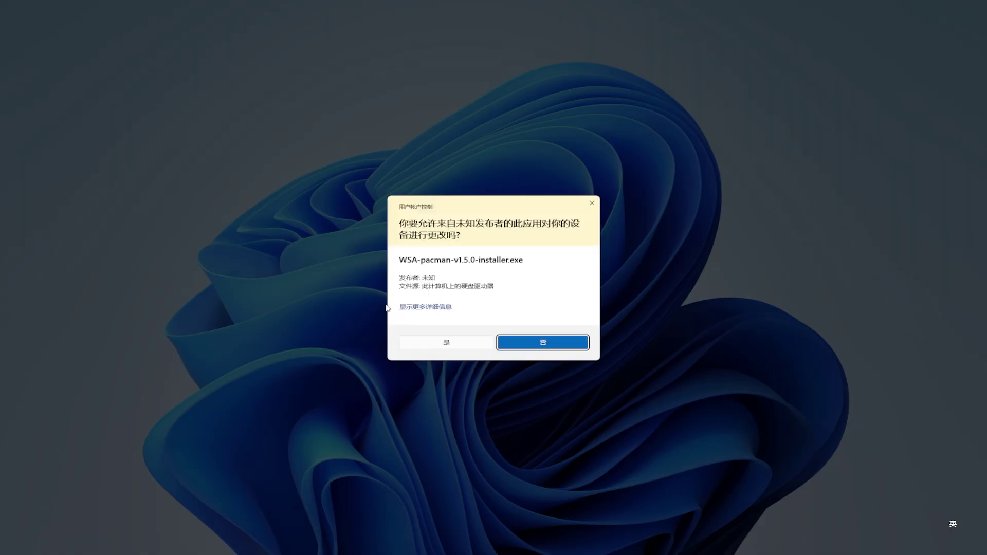
pyautogui.click(446, 343)
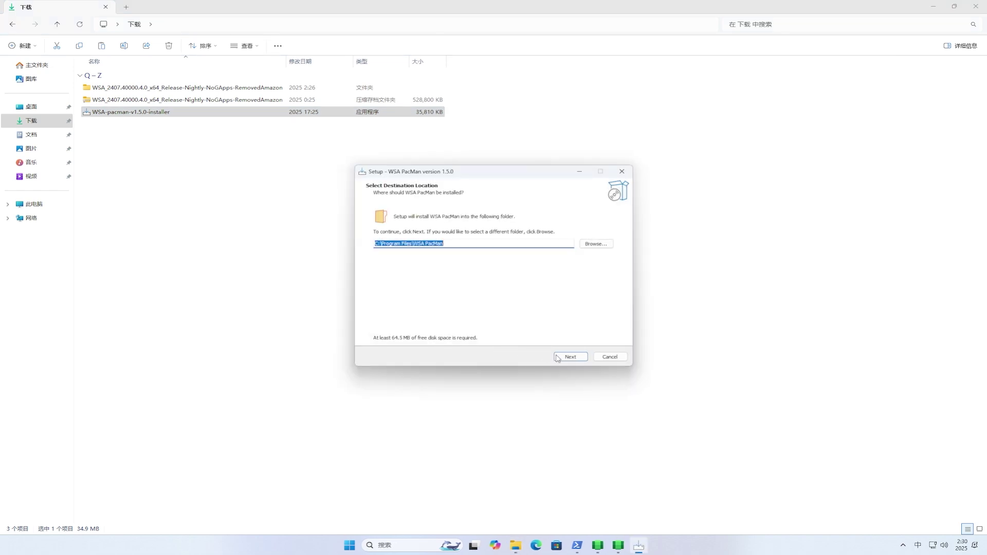
# Install WSA PacMan with the default destination, Start menu folder and .apk/.xapk associations, finish the setup and close the Downloads window
pyautogui.click(558, 357)
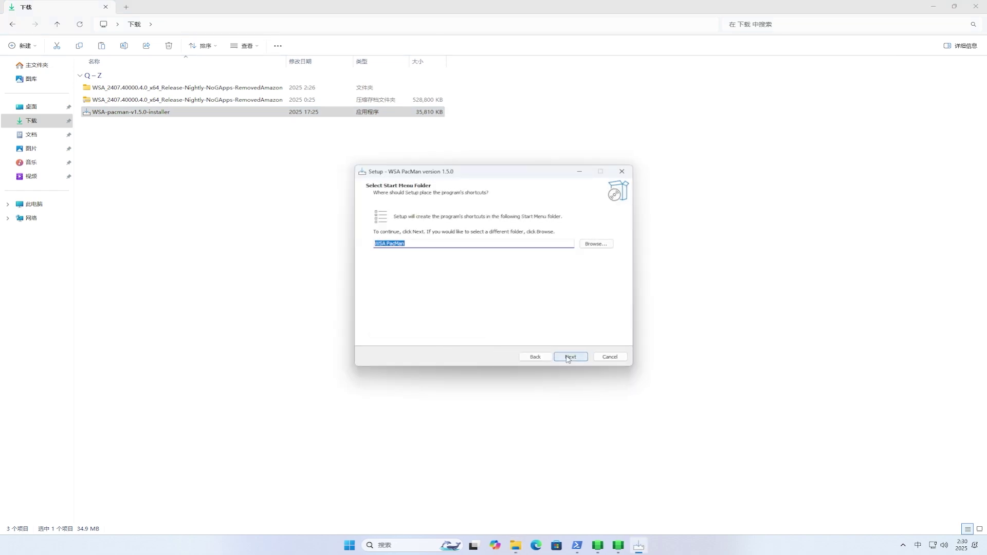
pyautogui.click(568, 357)
pyautogui.click(569, 356)
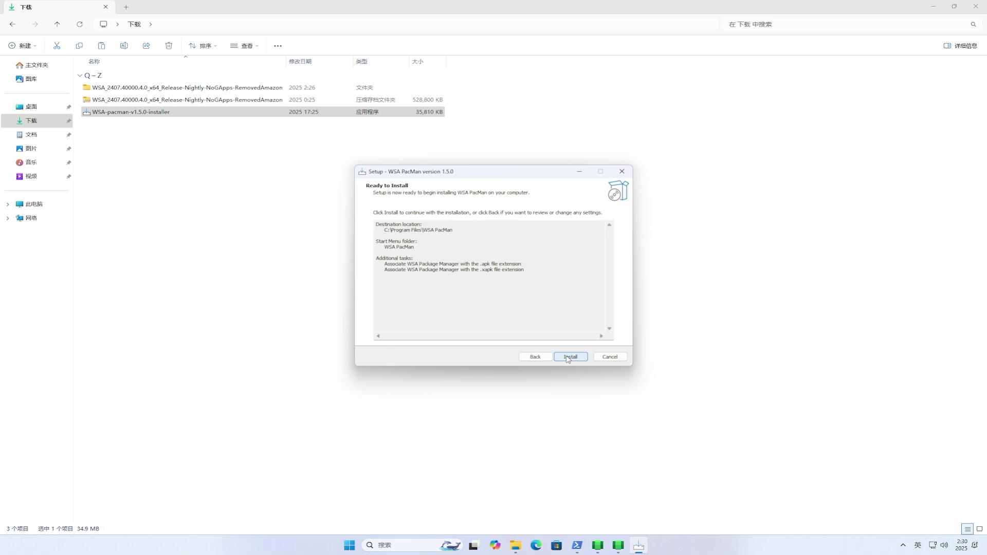
pyautogui.click(567, 357)
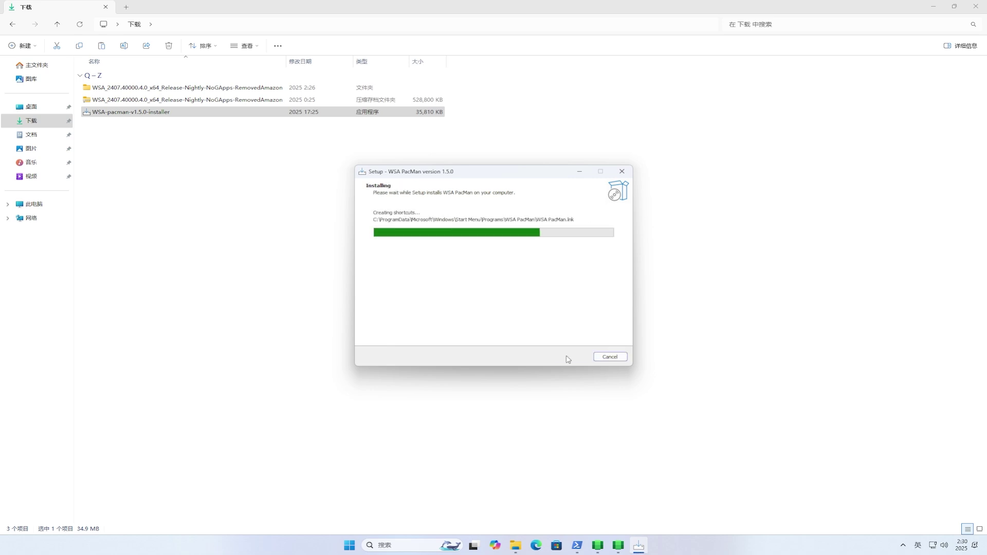
pyautogui.click(568, 359)
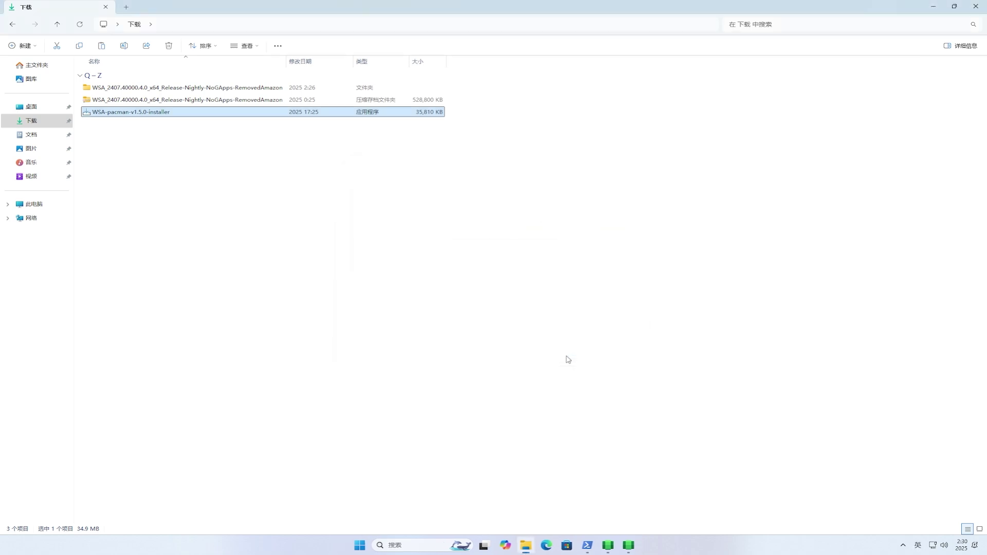
pyautogui.click(975, 7)
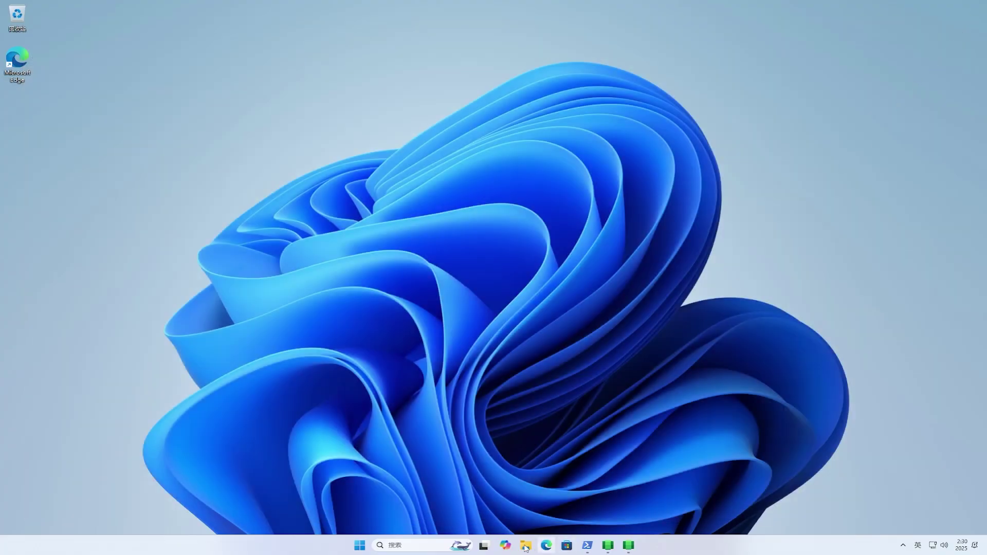
# Look for newly added apps in the Start menu, bring up the Android subsystem's settings and minimize them
pyautogui.click(359, 547)
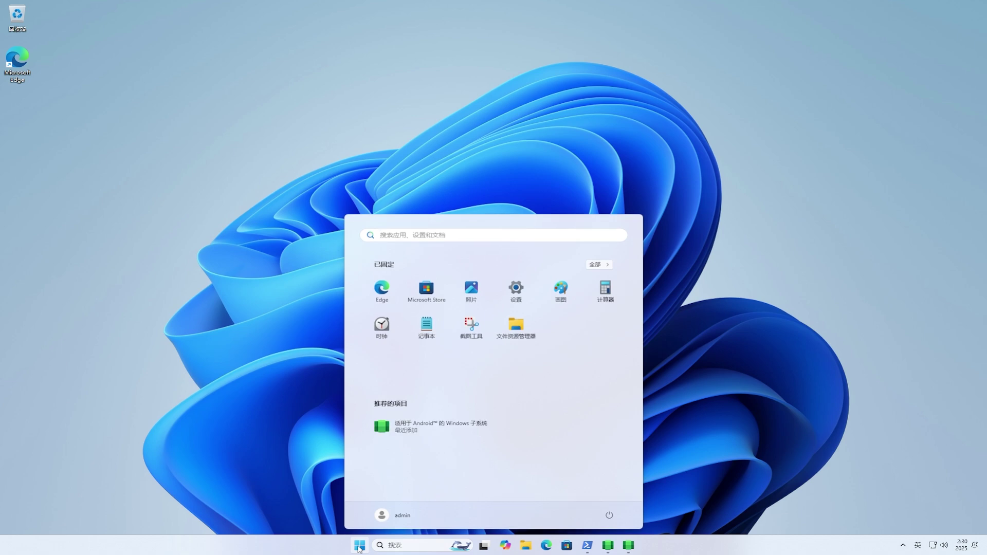
pyautogui.click(423, 433)
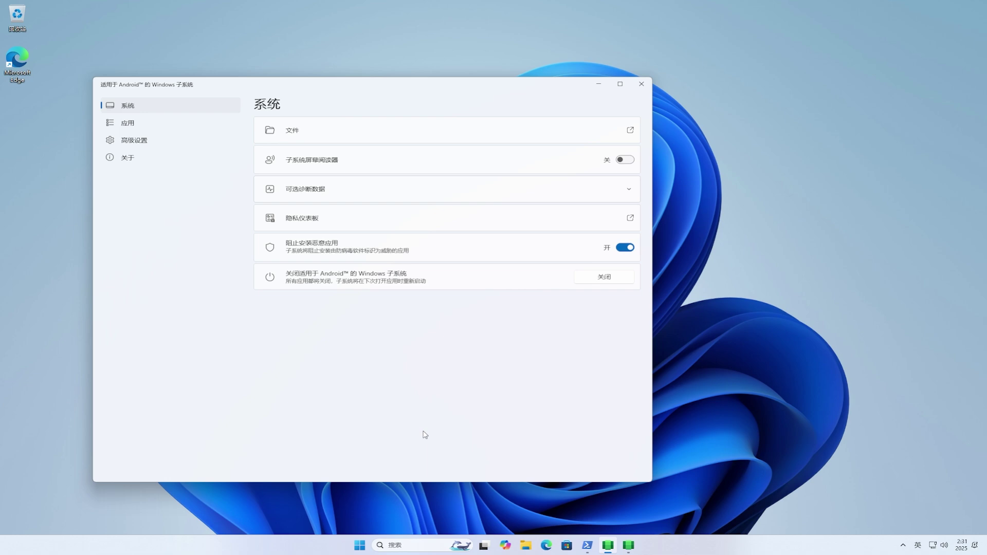
pyautogui.click(599, 87)
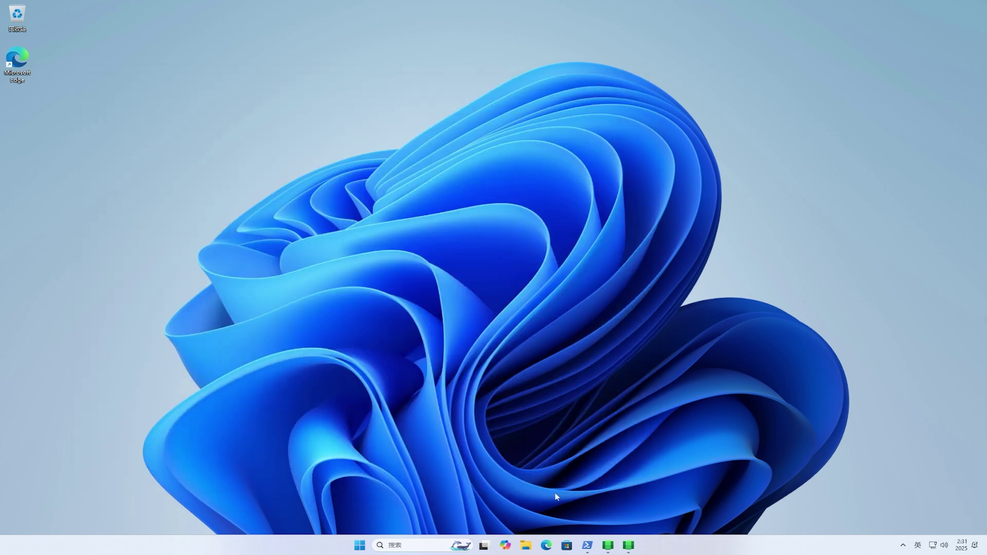
# Open weixin.qq.com in Microsoft Edge and download the 64-bit Android package of WeChat
pyautogui.click(546, 545)
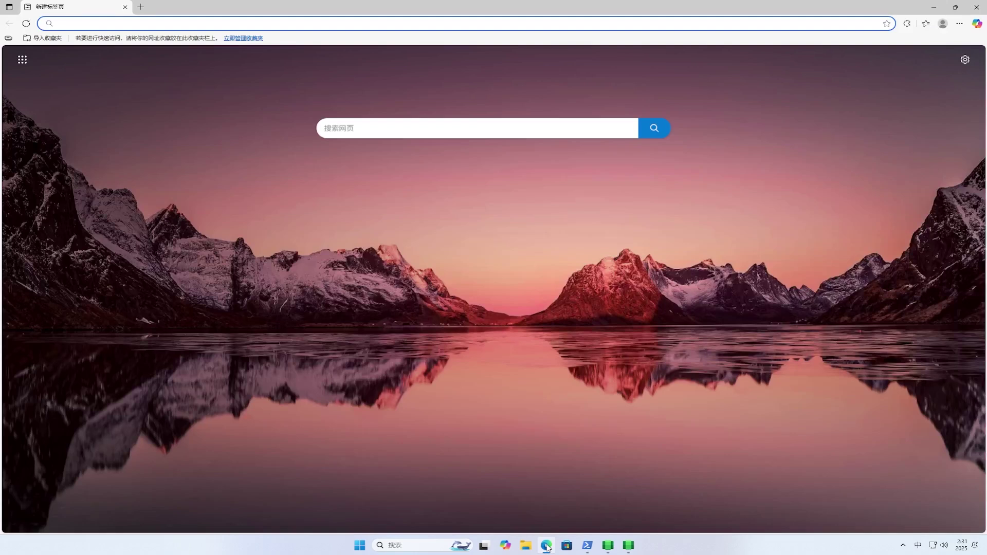
pyautogui.click(476, 24)
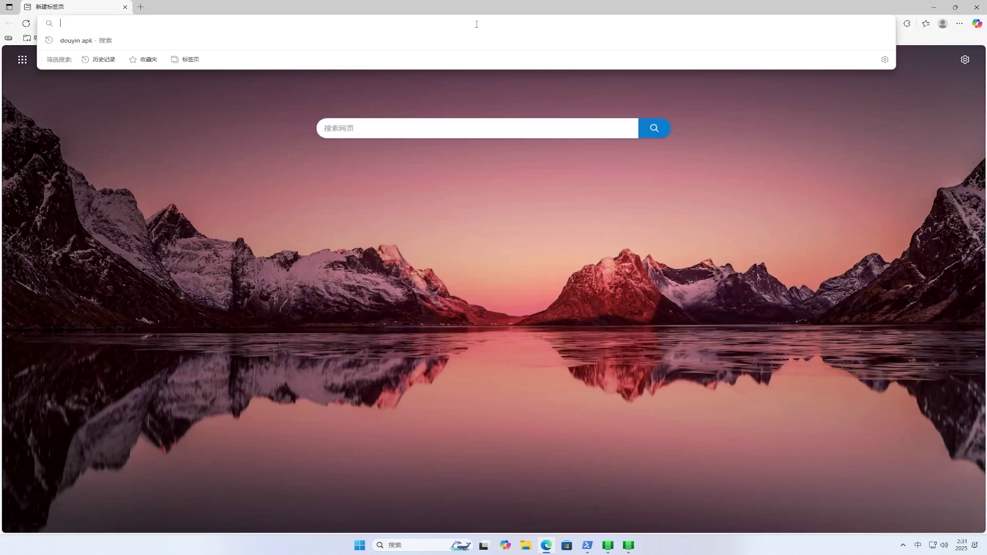
pyautogui.write('weixin.qq.com')
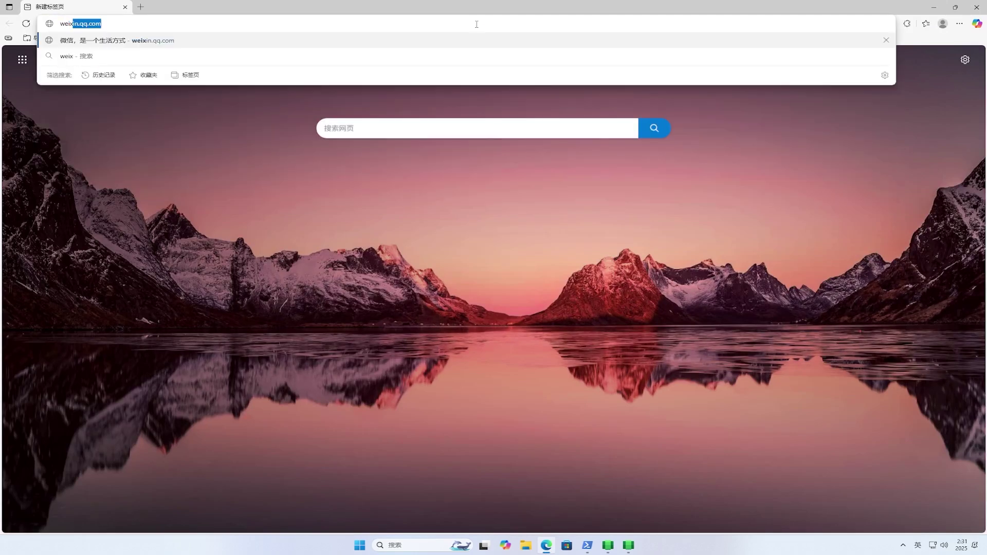
pyautogui.press('Return')
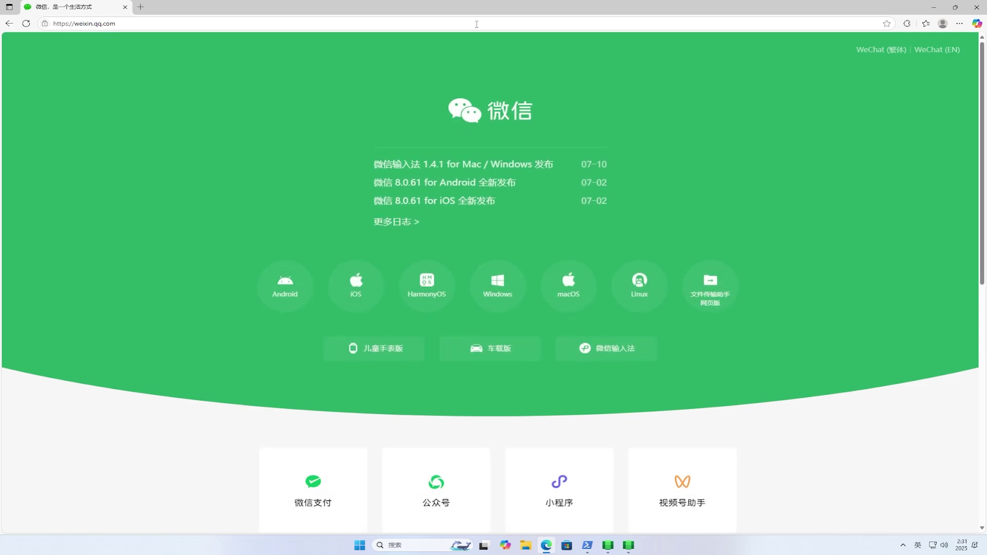
pyautogui.click(297, 285)
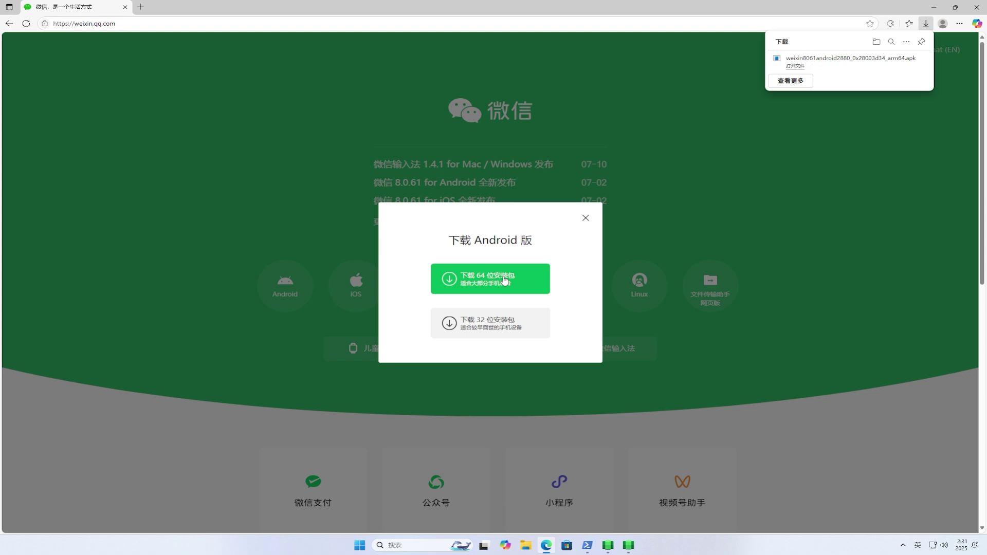
# Install the downloaded WeChat APK through WSA PacMan, allowing ADB debugging, and close the installer, folder and browser windows
pyautogui.click(906, 61)
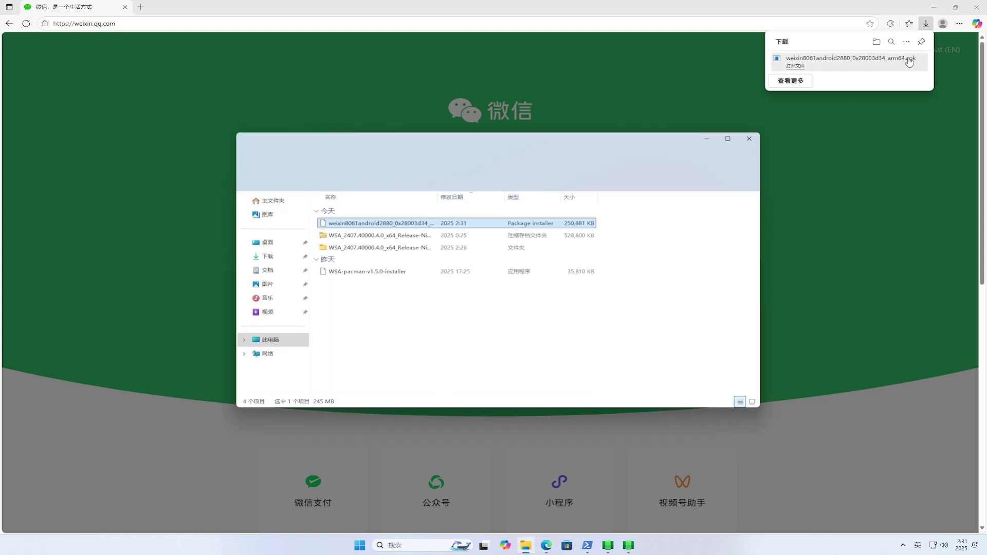
pyautogui.doubleClick(411, 226)
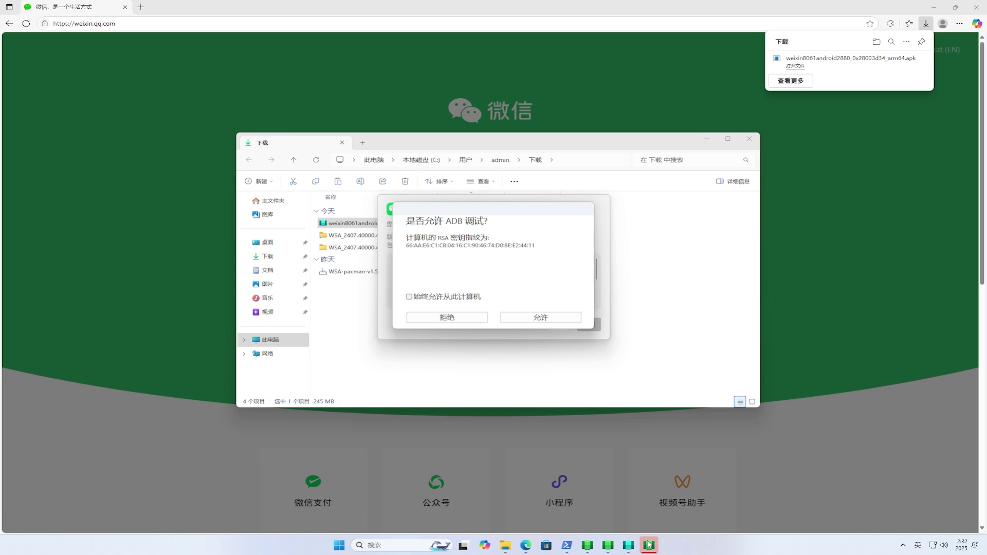
pyautogui.click(550, 319)
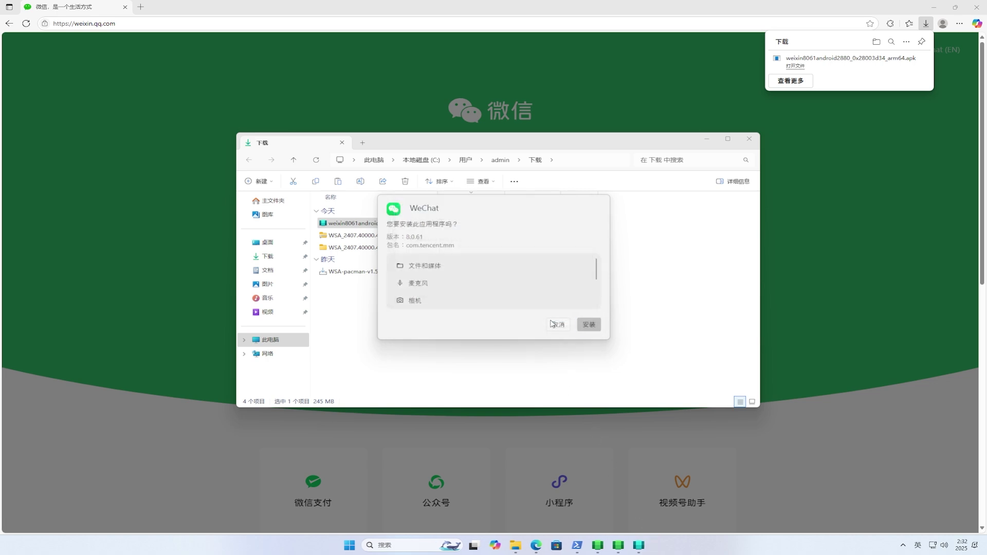
pyautogui.click(586, 325)
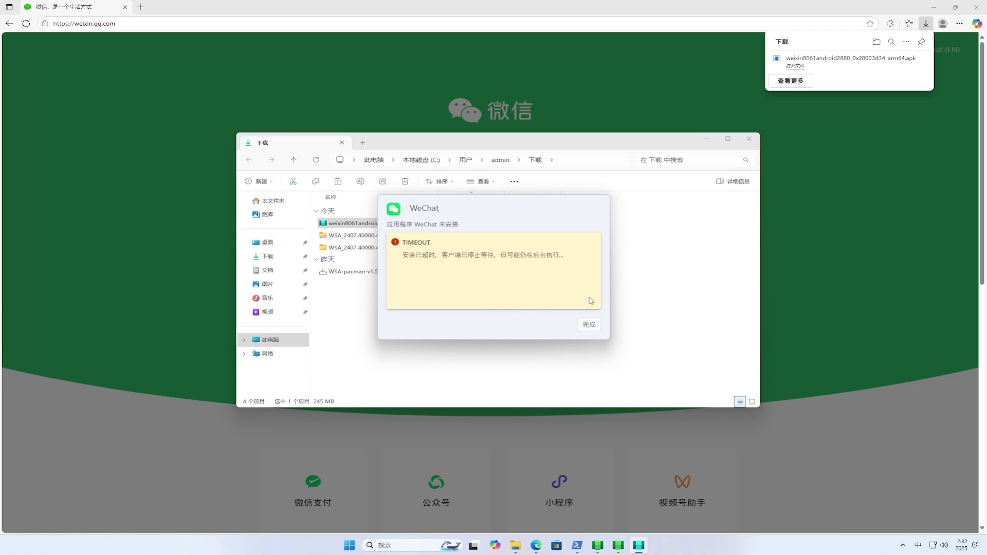
pyautogui.click(589, 324)
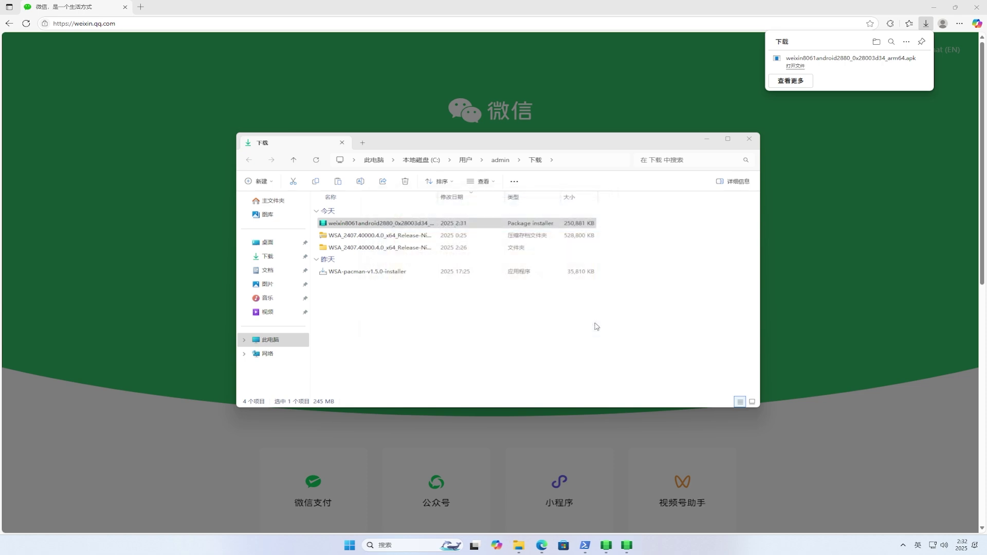
pyautogui.click(749, 140)
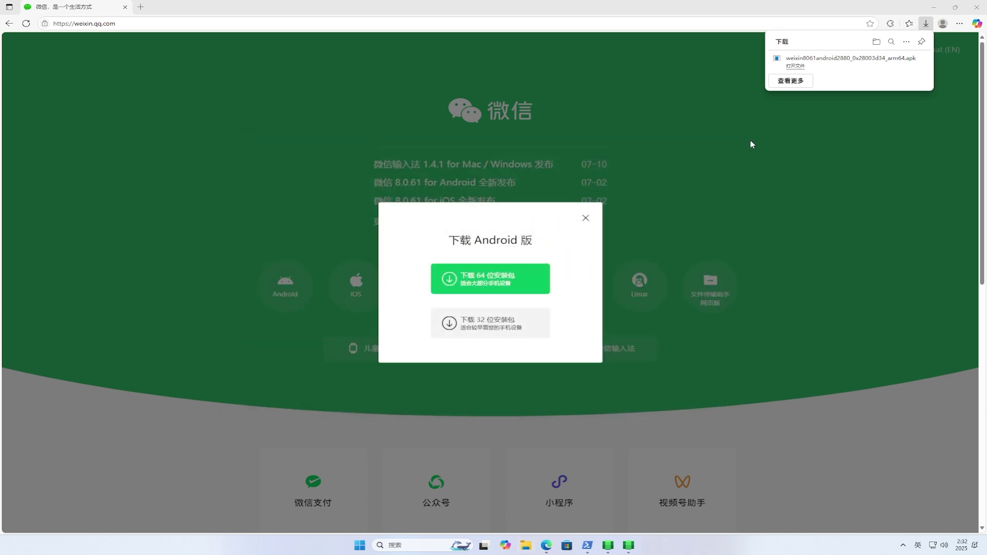
pyautogui.click(974, 12)
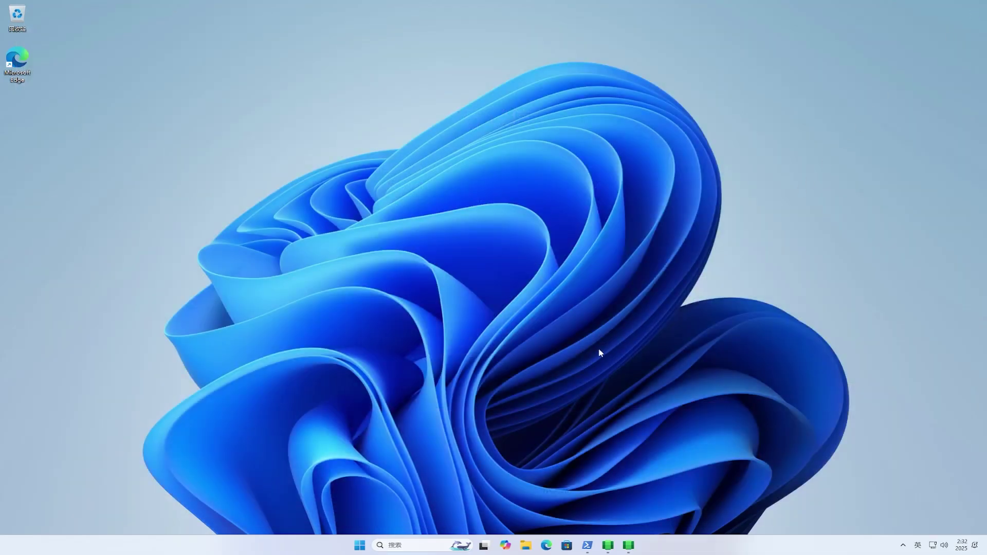
# Launch the installed WeChat app, view its QR code login for simultaneous phone and tablet use, and close it
pyautogui.click(360, 546)
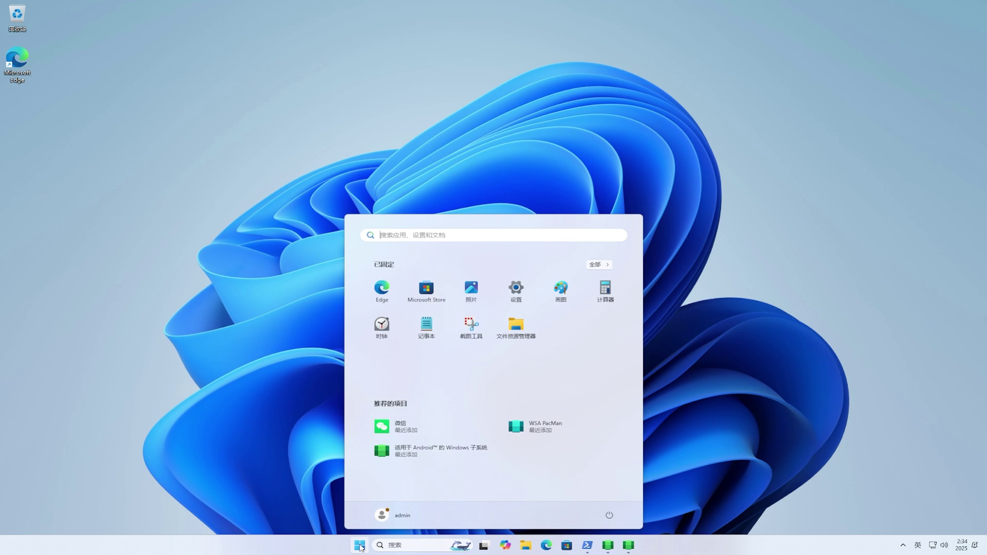
pyautogui.click(397, 430)
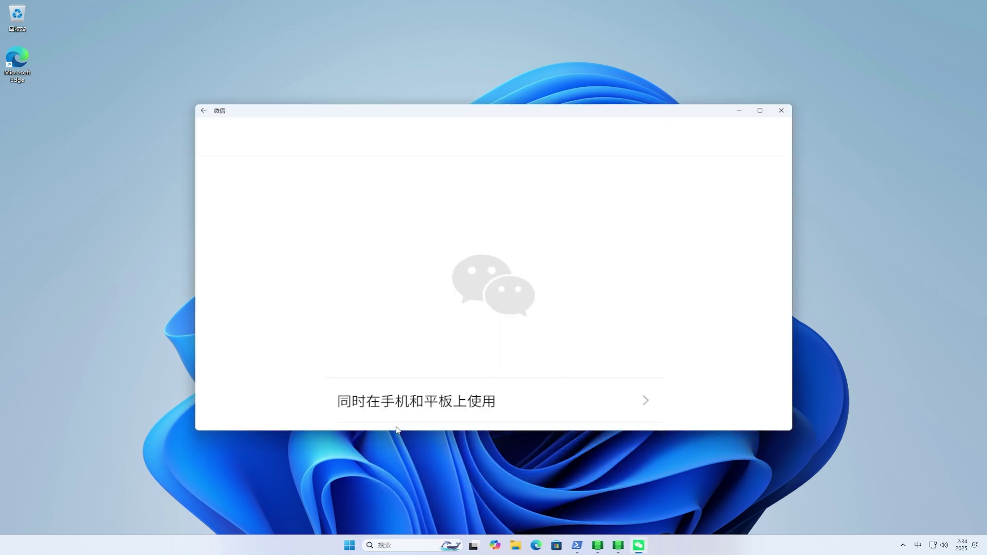
pyautogui.click(560, 401)
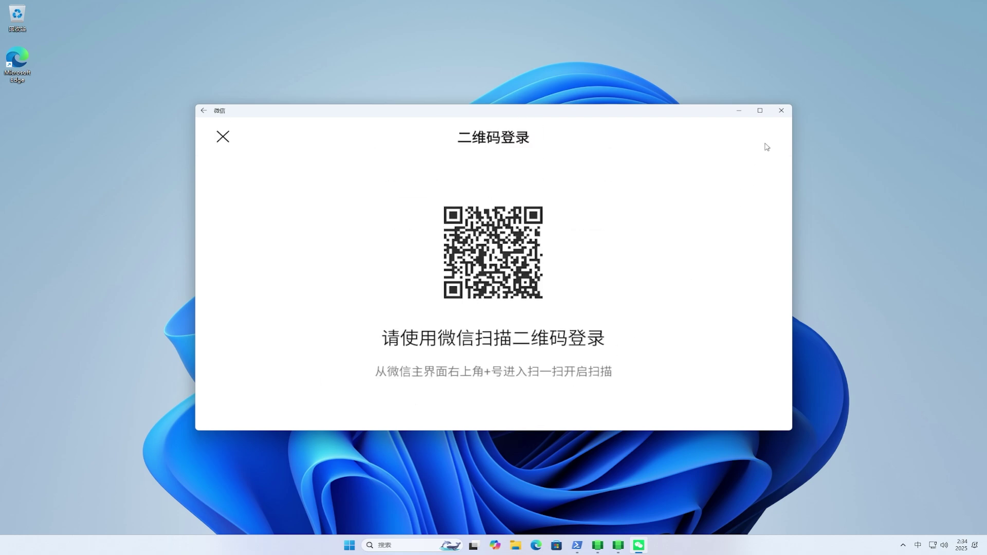
pyautogui.click(781, 113)
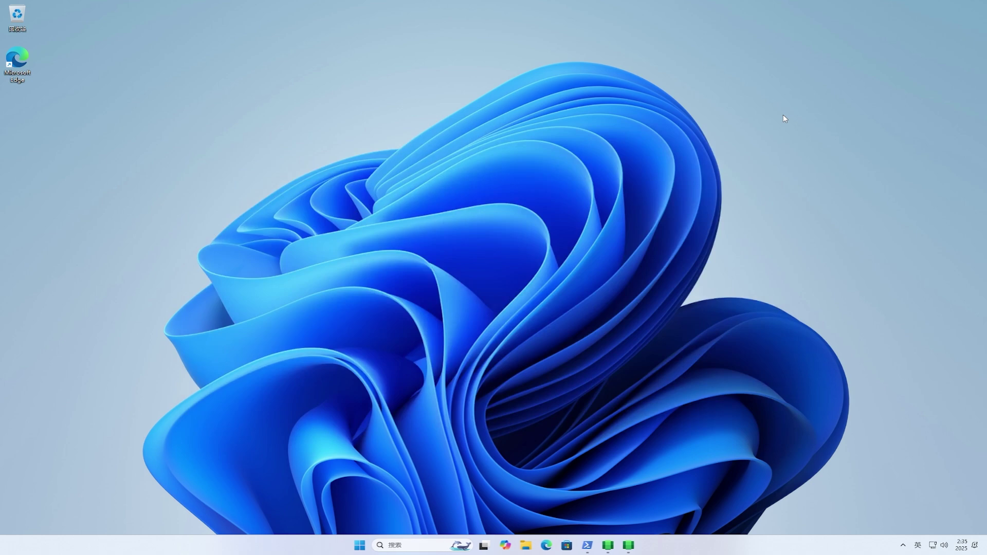
# Open Programs and Features through appwiz.cpl and bring up the dialog for turning Windows features on or off
pyautogui.click(361, 546)
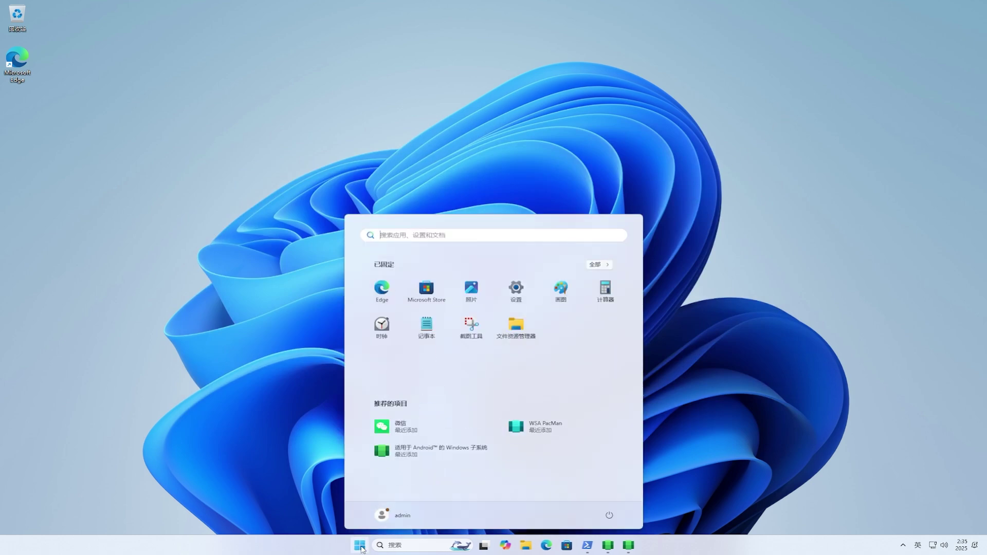
pyautogui.write('appwiz.cpl')
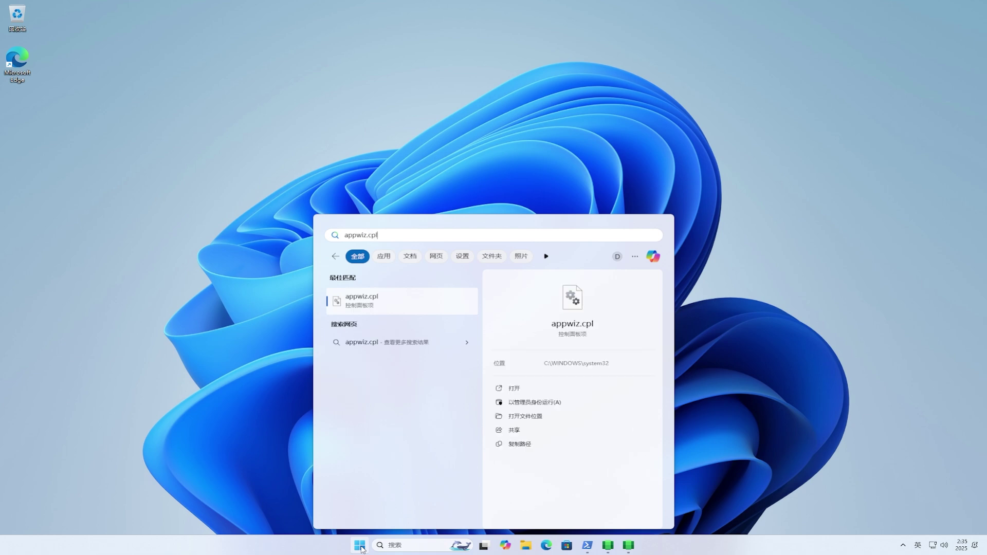
pyautogui.click(399, 305)
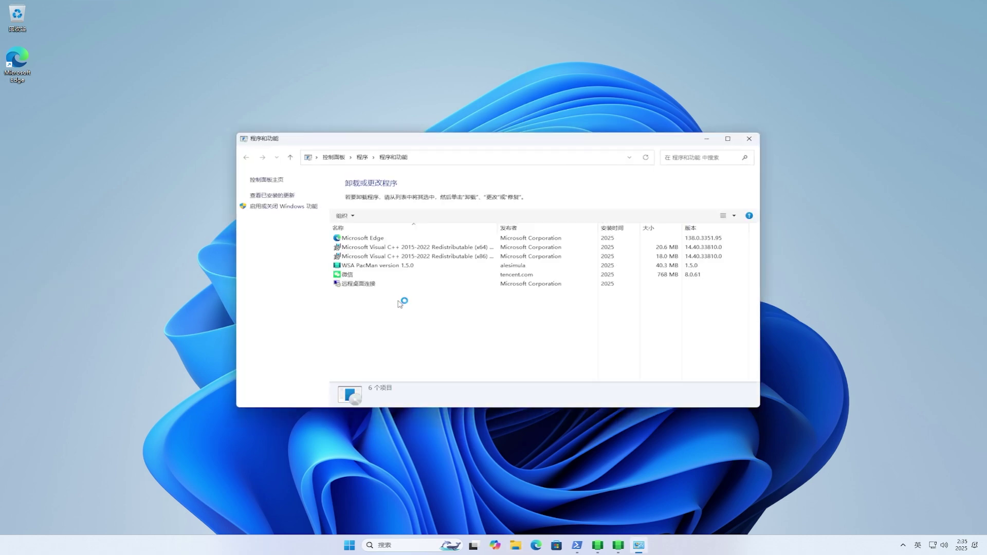
pyautogui.click(294, 208)
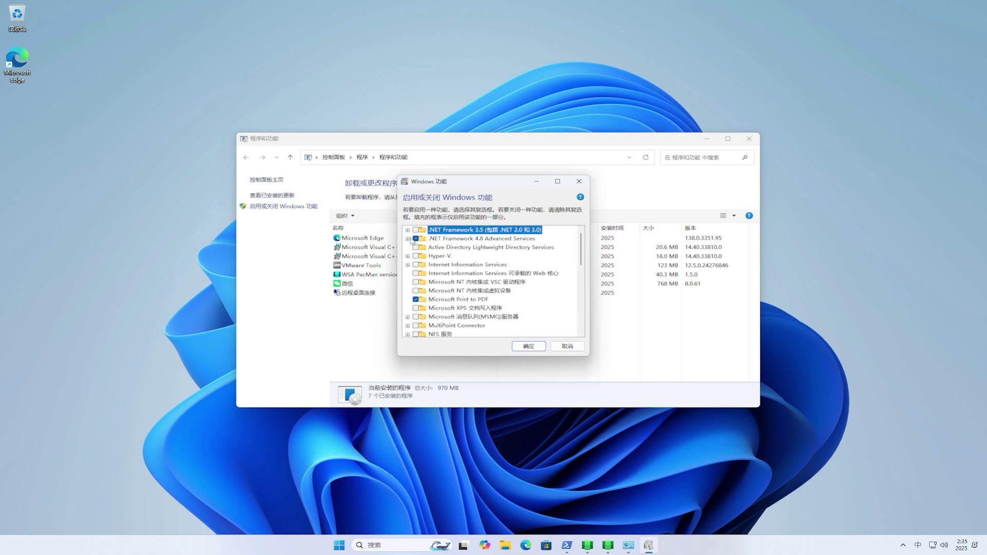
# Check the Virtual Machine Platform entry in the Windows features list, accept the dialog and close Programs and Features
pyautogui.moveTo(581, 258); pyautogui.dragTo(582, 299)
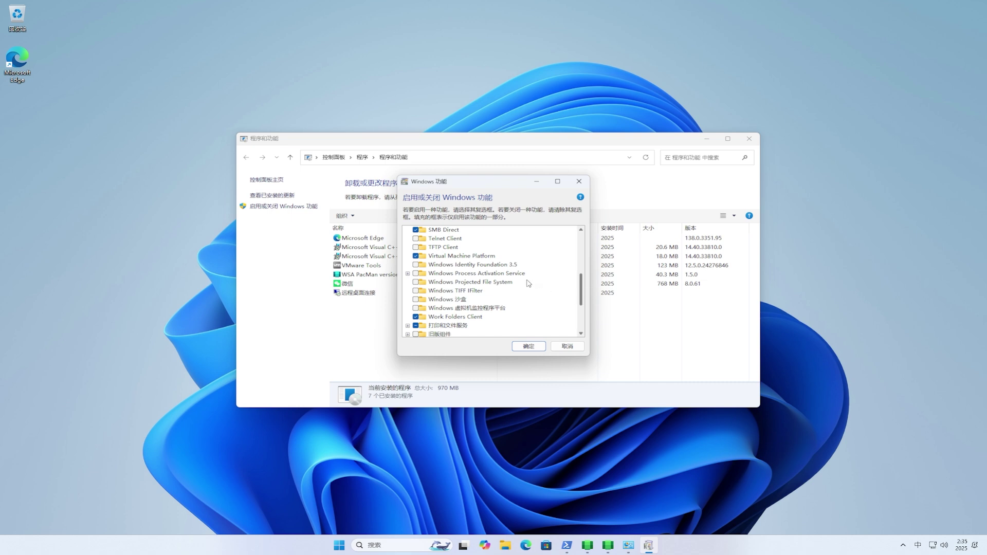
pyautogui.click(476, 257)
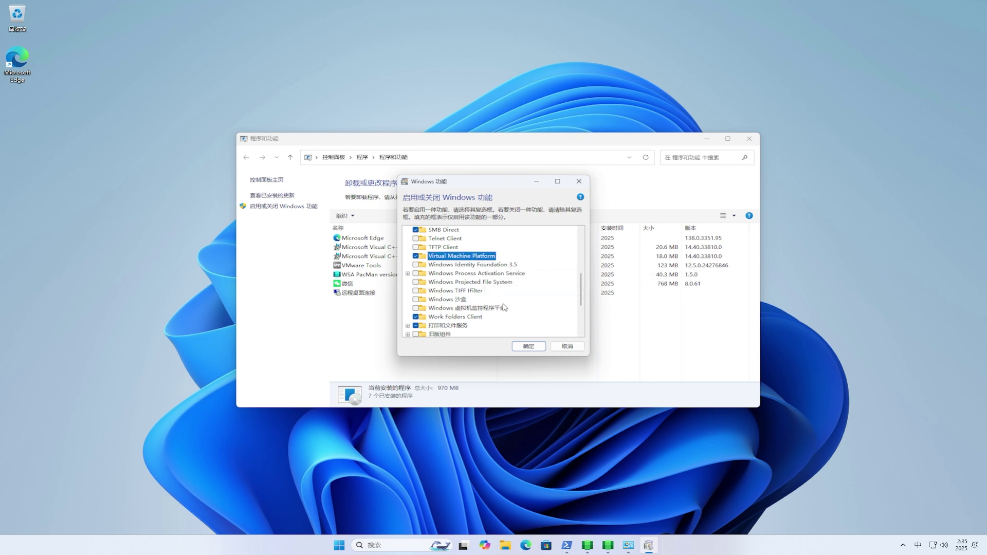
pyautogui.click(530, 346)
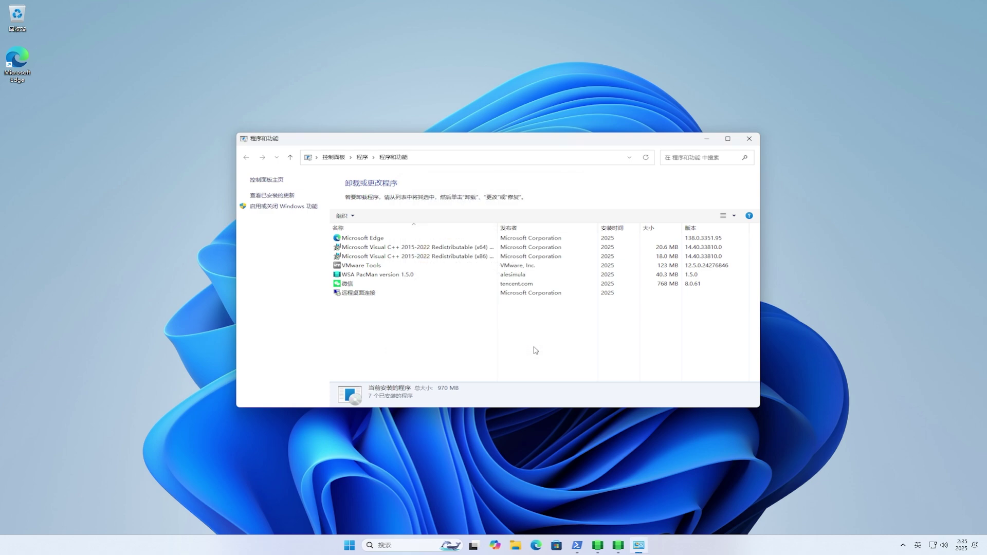
pyautogui.click(754, 143)
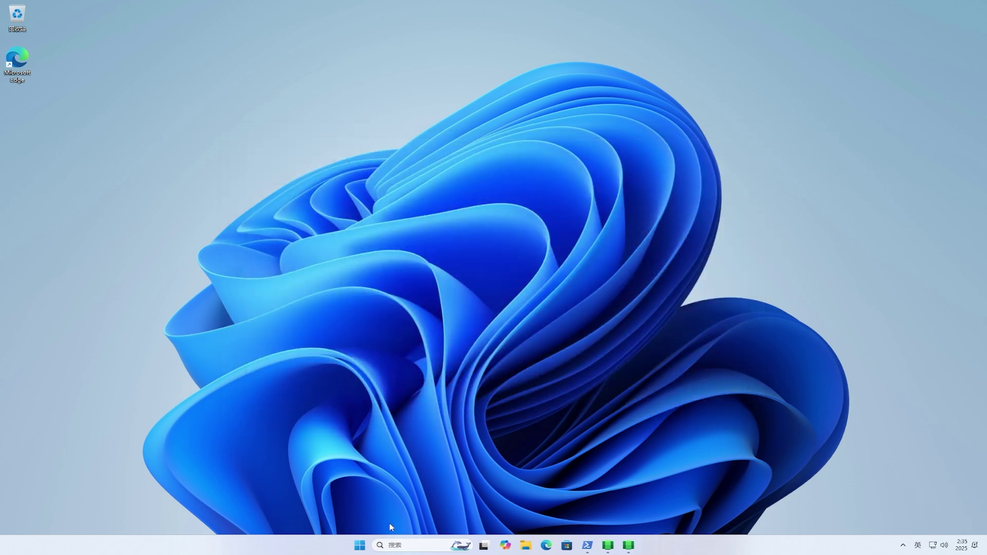
# Run winver to view the Windows version information and move its window to the middle of the desktop
pyautogui.click(359, 546)
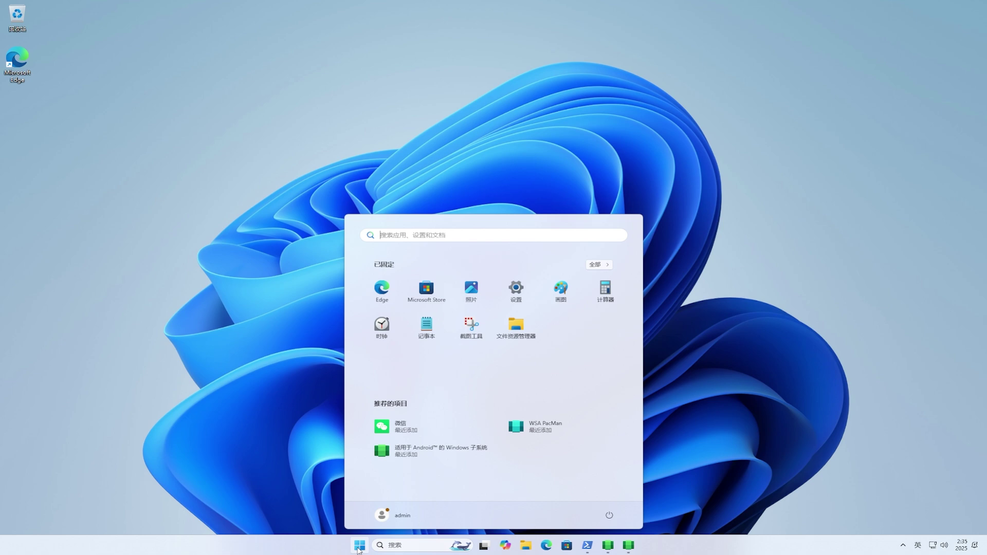
pyautogui.write('winver')
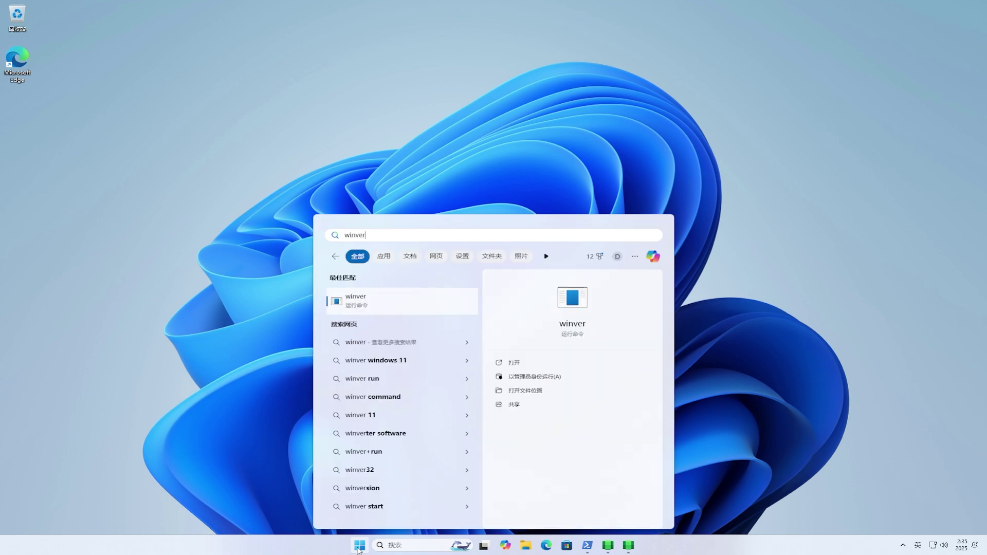
pyautogui.click(420, 301)
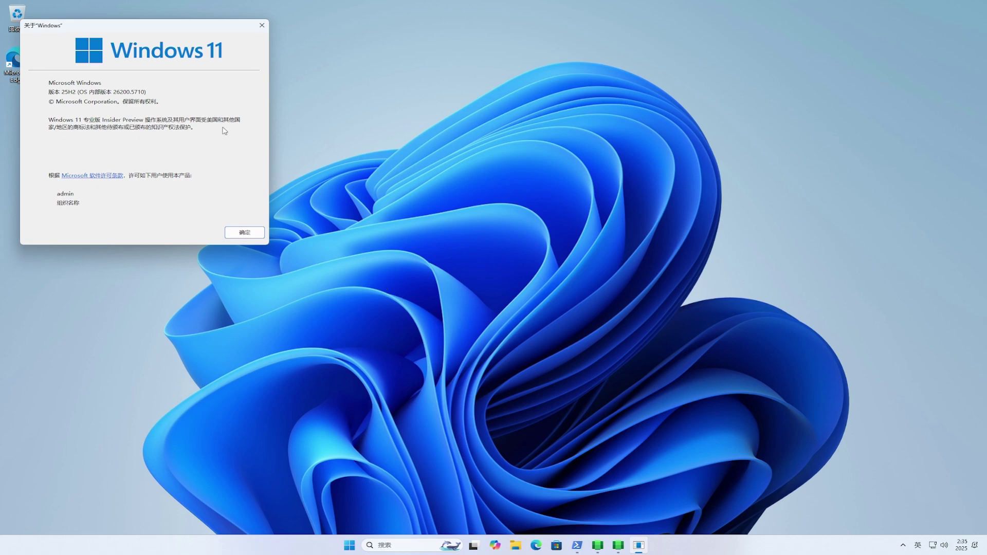
pyautogui.moveTo(170, 27); pyautogui.dragTo(529, 175)
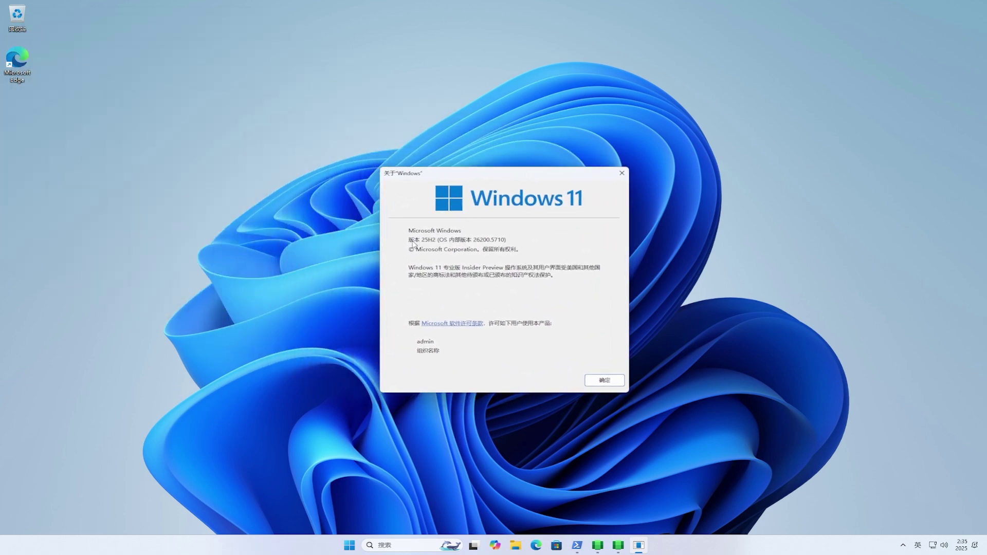